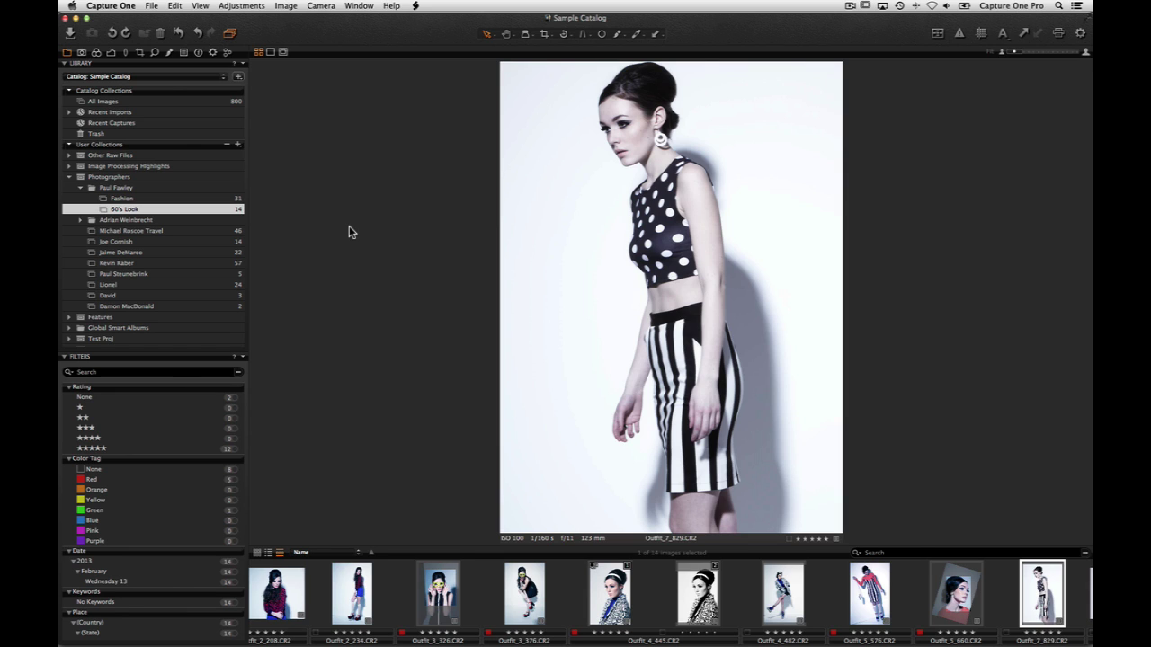
# Step: Try the Simplified – Import Edit Export workspace, then return to the Default workspace
pyautogui.click(360, 7)
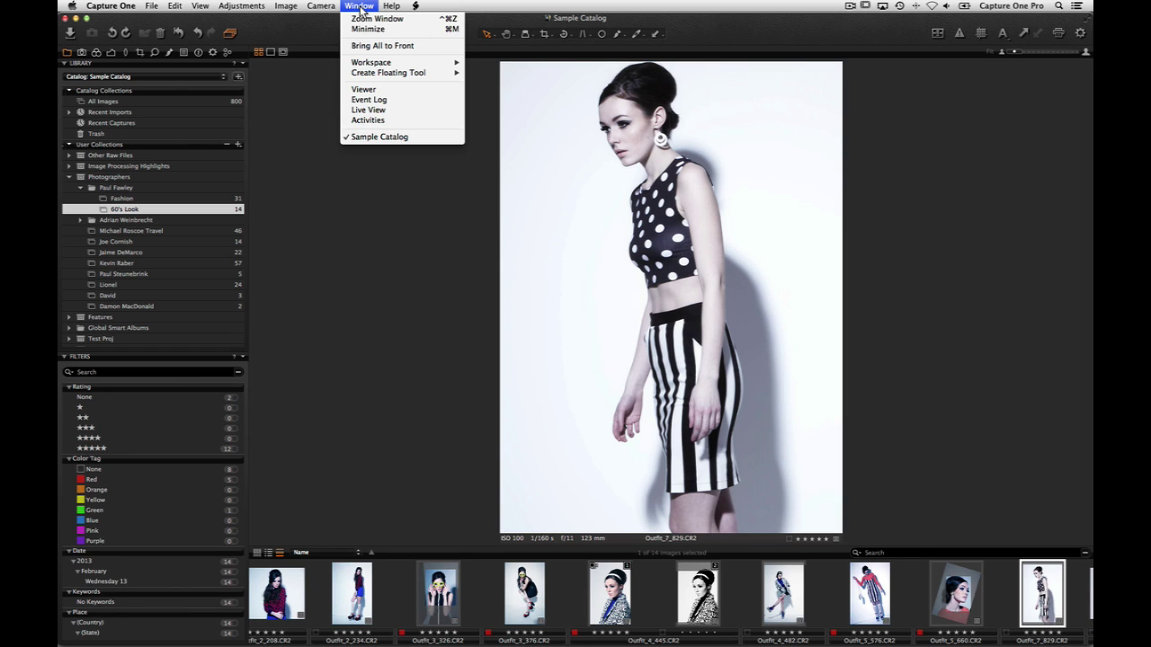
pyautogui.moveTo(412, 62)
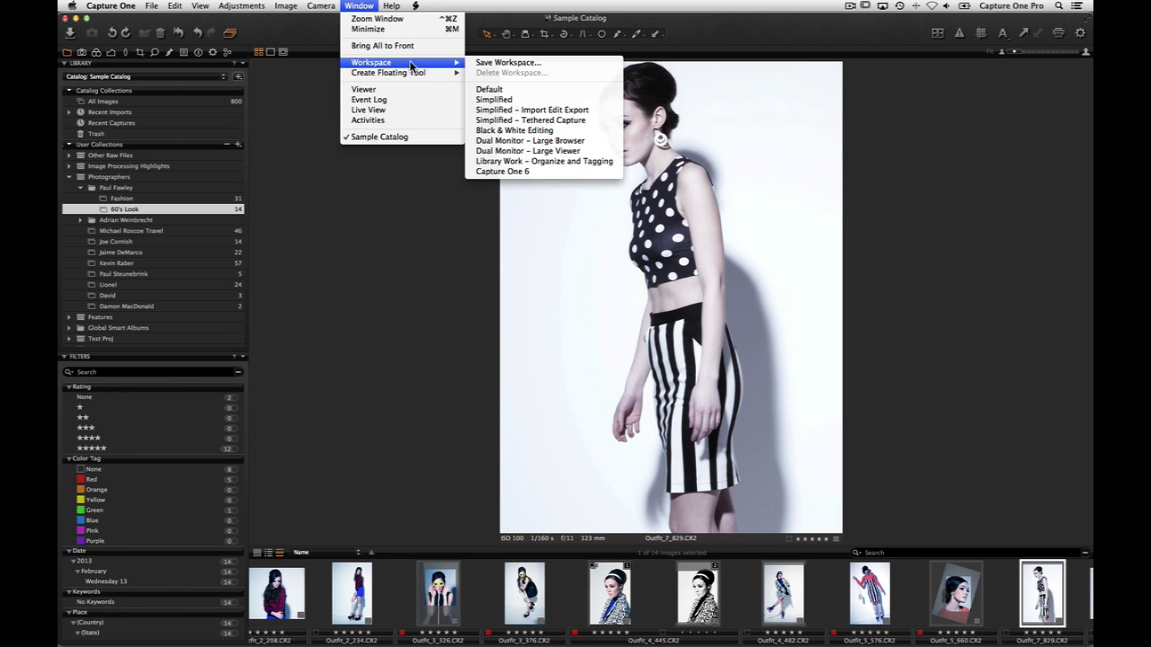
pyautogui.click(479, 109)
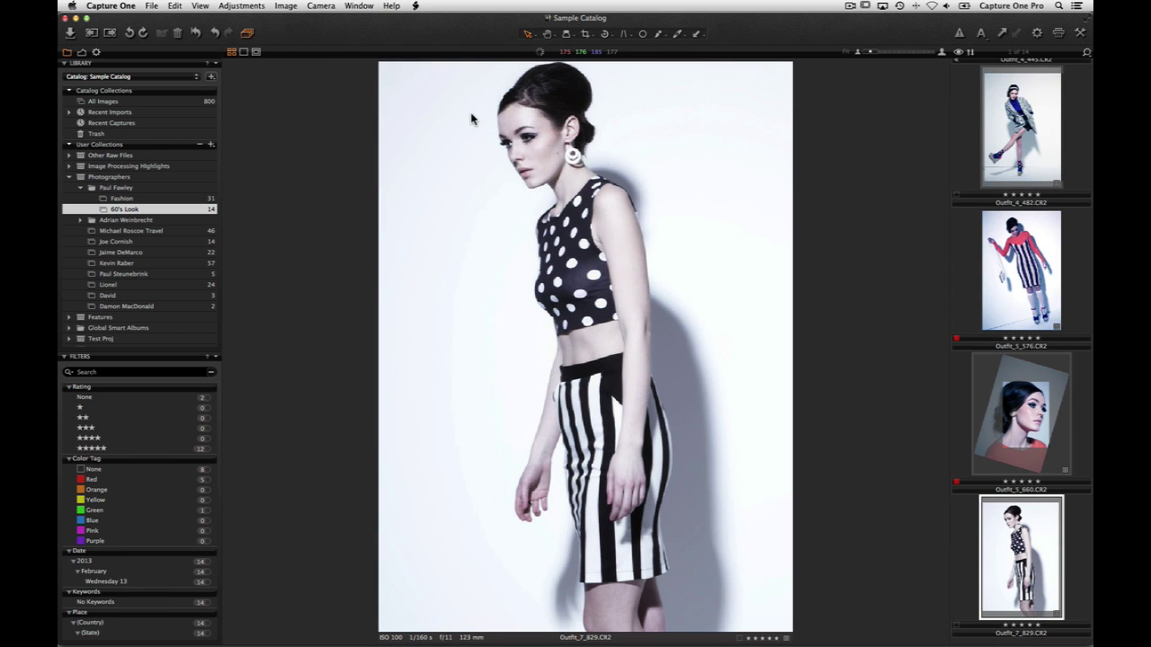
pyautogui.click(360, 6)
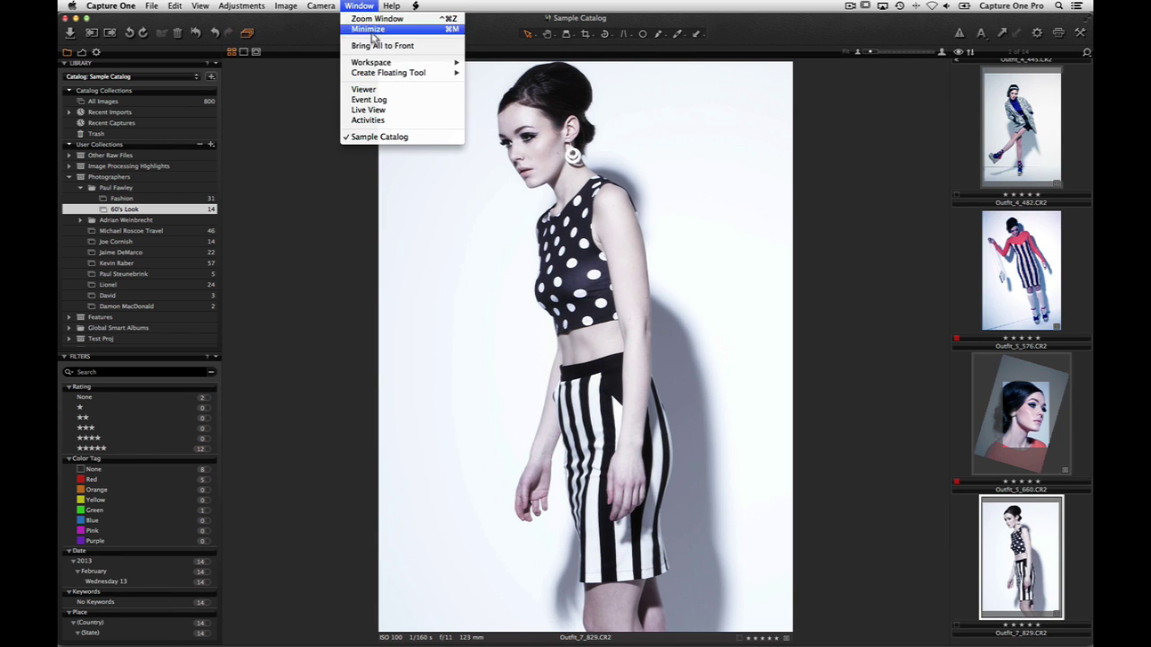
pyautogui.moveTo(425, 66)
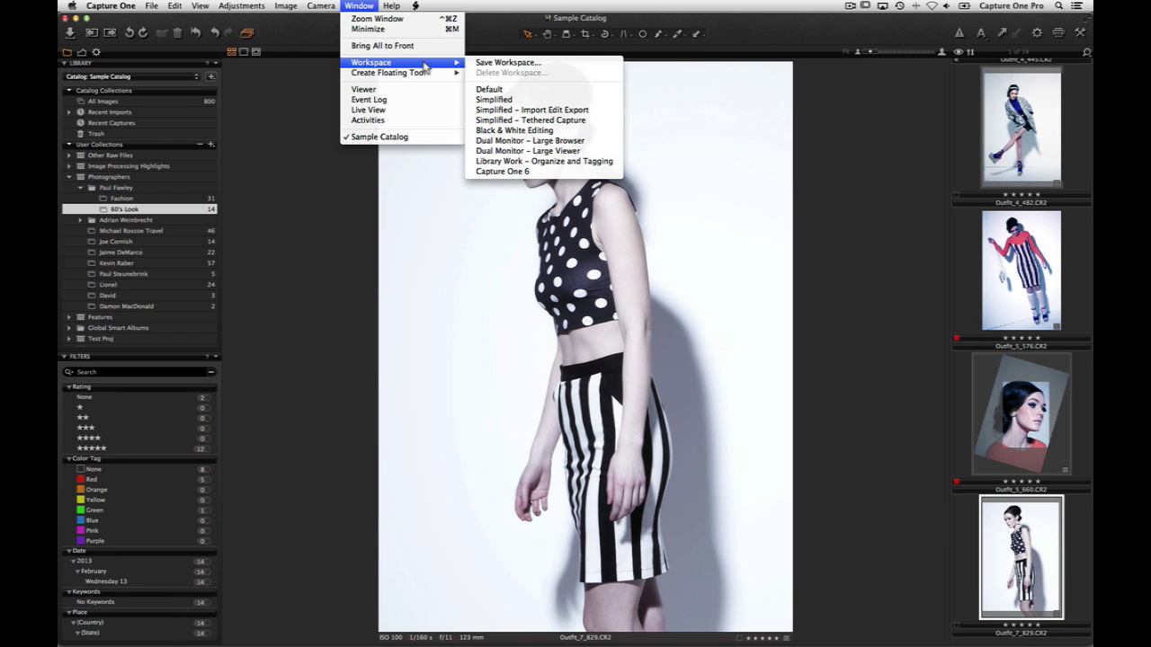
pyautogui.click(490, 90)
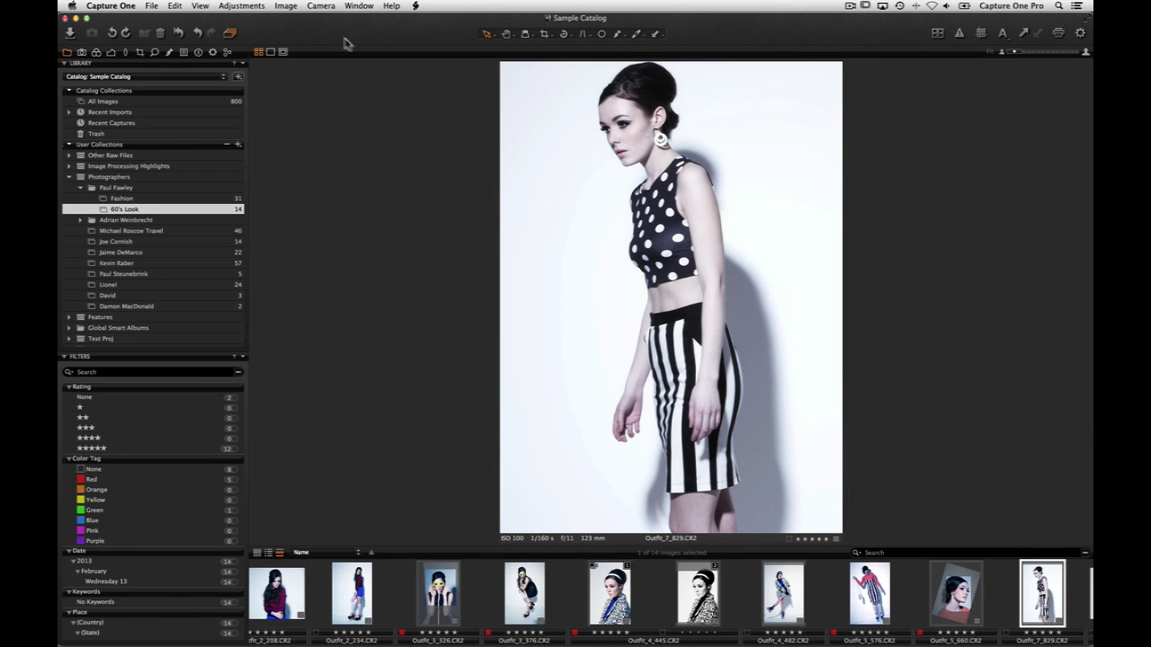
# Step: Apply Place Browser Right, then Place Tools Right, leaving tools on the right and browser left
pyautogui.click(204, 6)
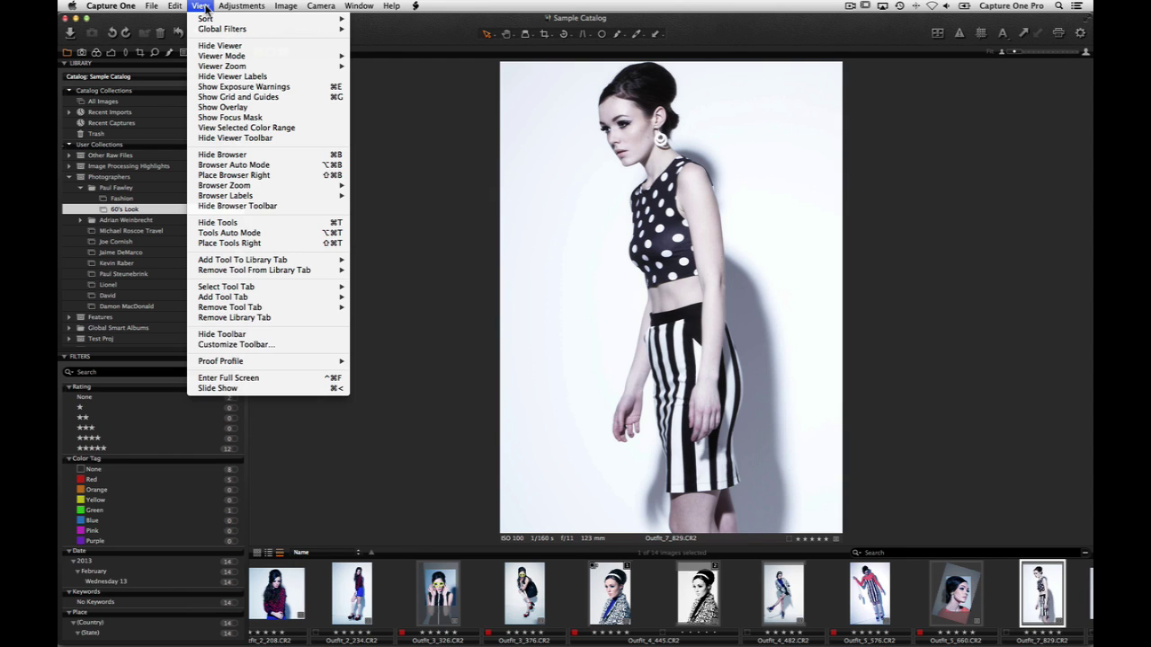
pyautogui.click(288, 176)
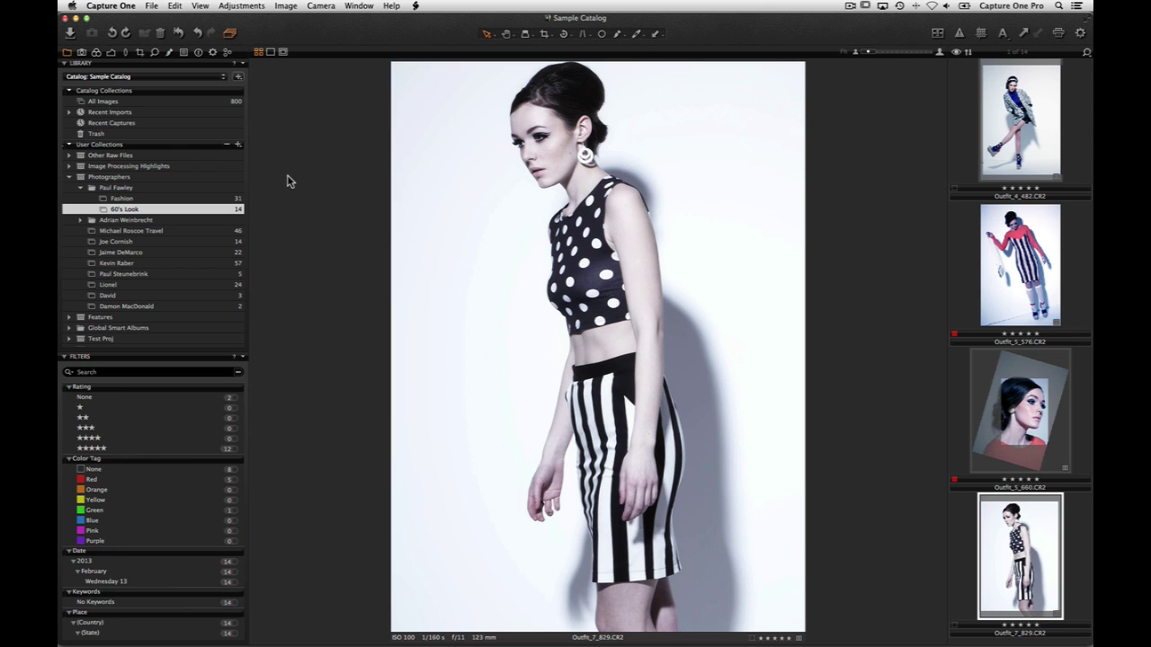
pyautogui.click(201, 7)
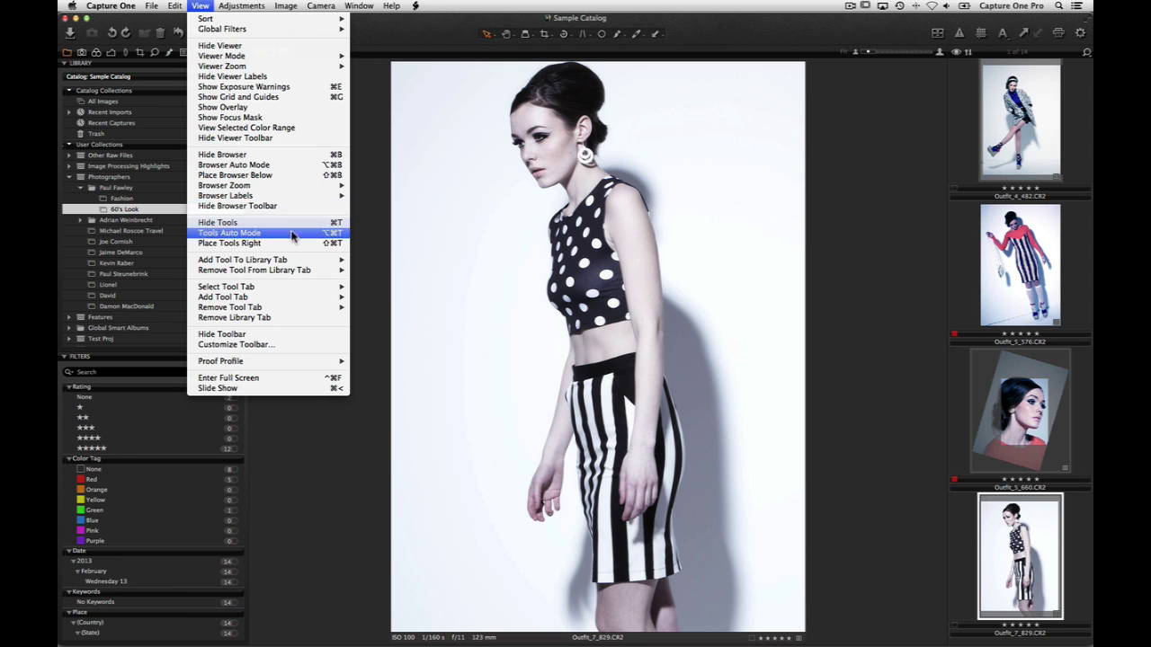
pyautogui.click(290, 245)
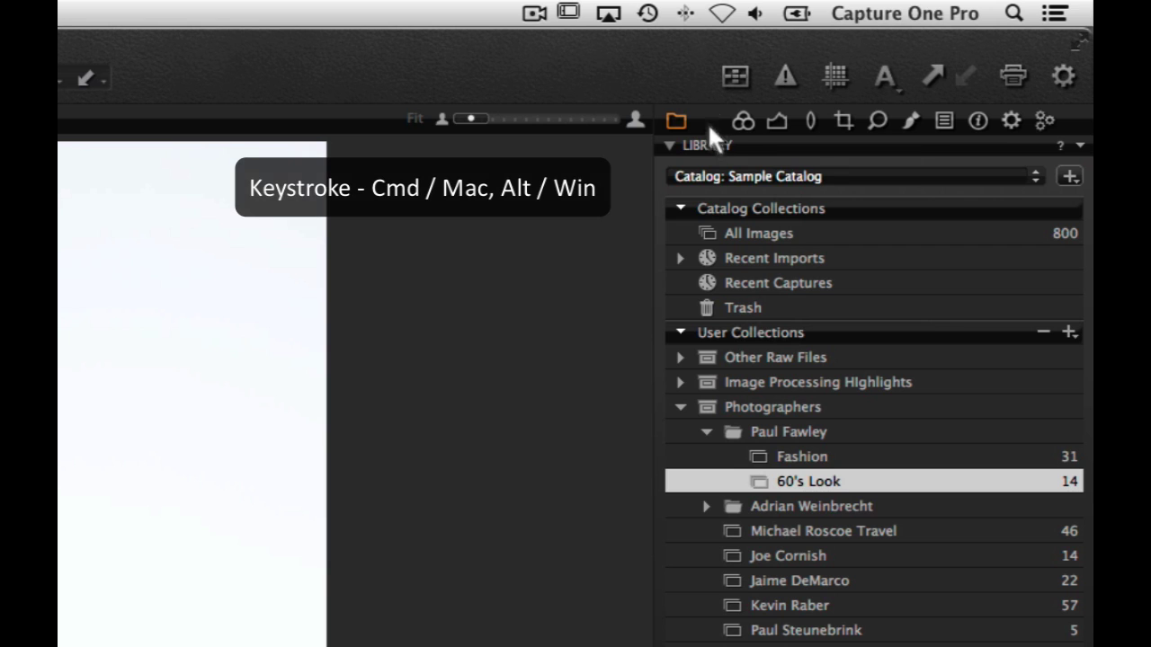
# Step: Reorder the Capture tab in the tool tab bar and add the Base Characteristics tool to it
pyautogui.moveTo(750, 135); pyautogui.dragTo(757, 123)
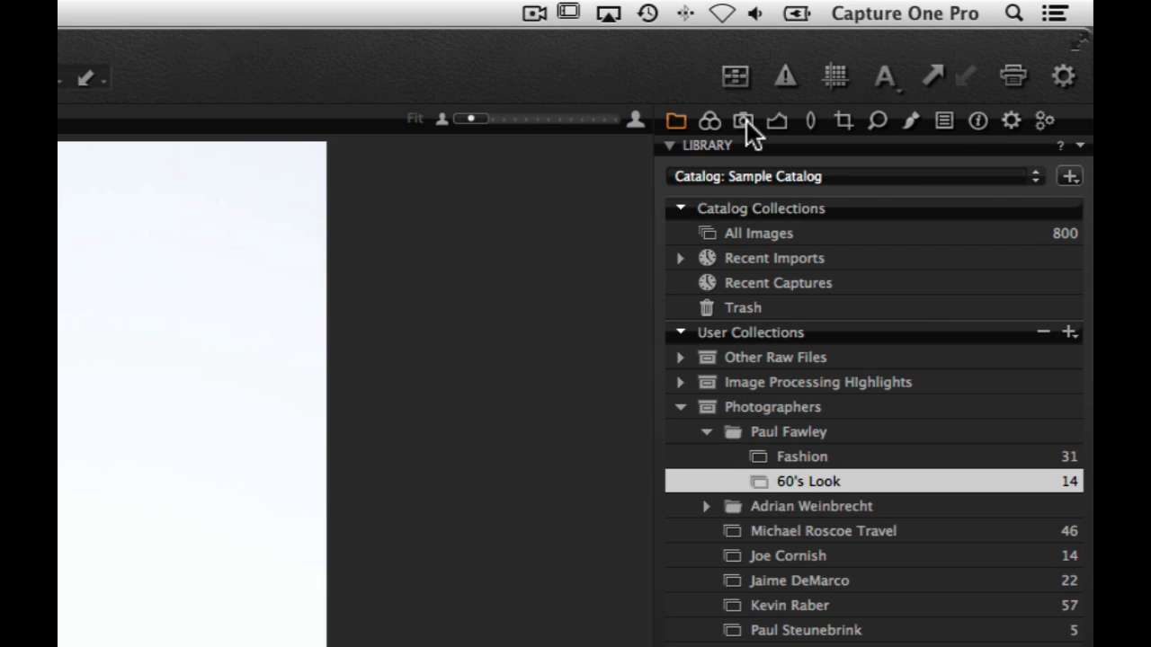
pyautogui.rightClick(745, 118)
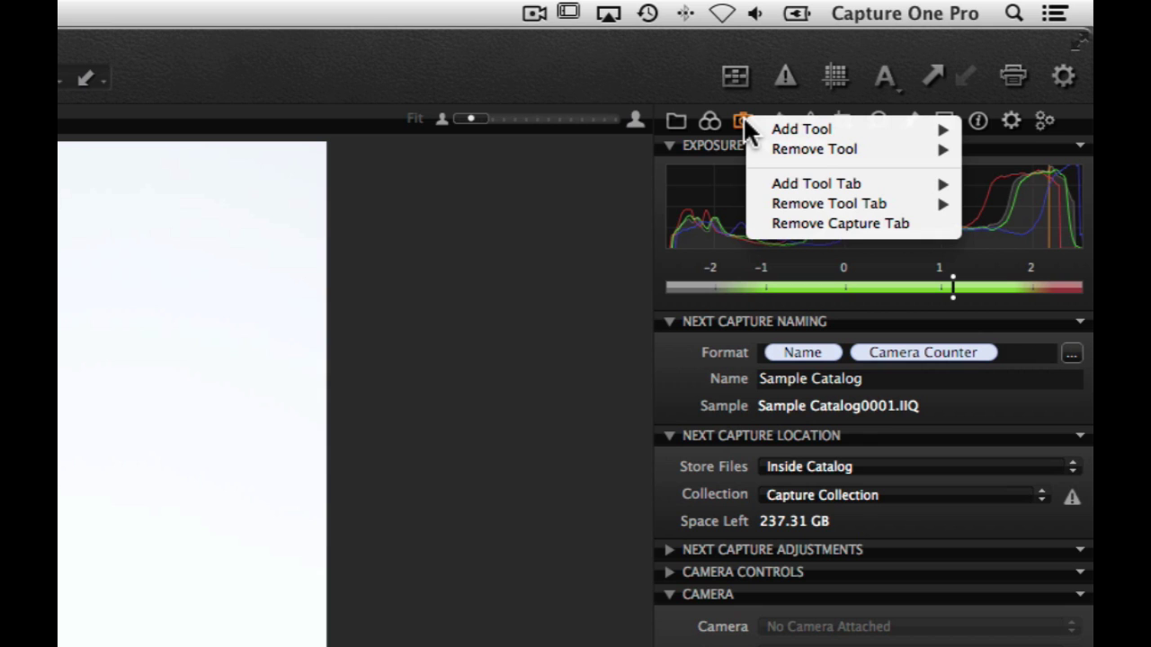
pyautogui.moveTo(772, 183)
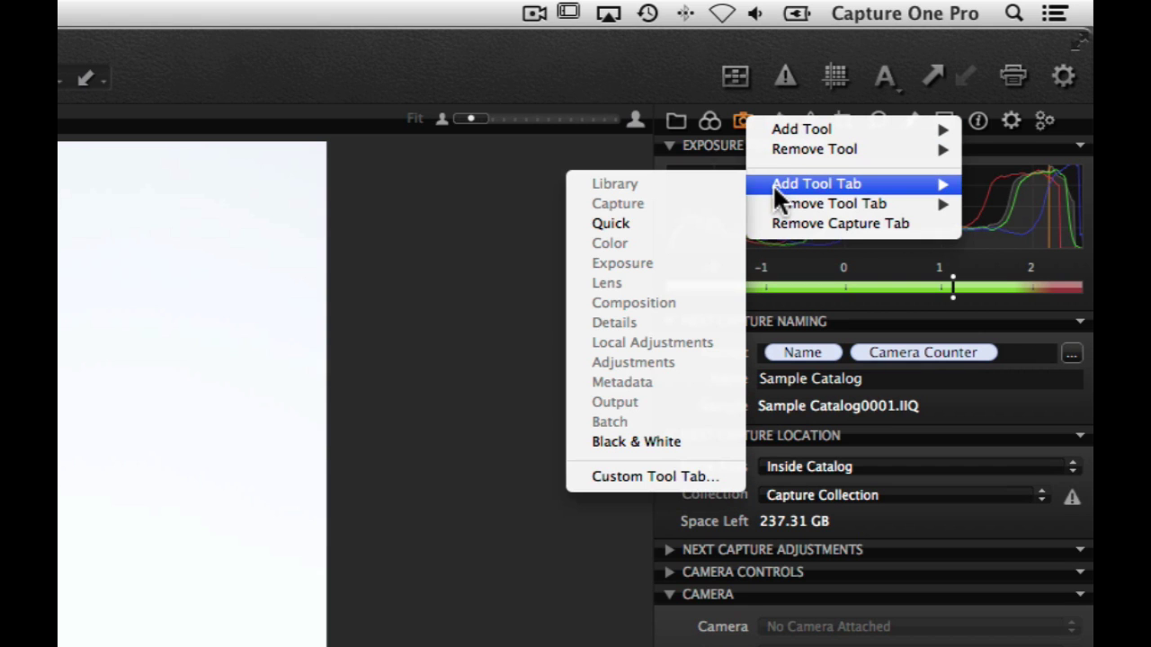
pyautogui.moveTo(761, 203)
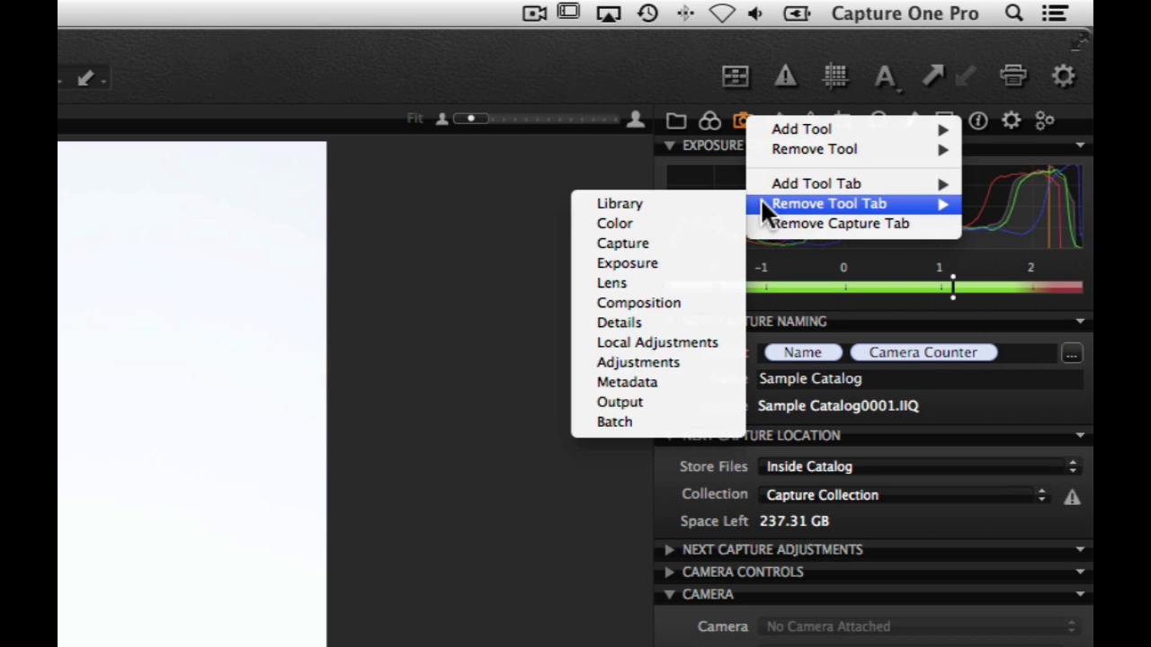
pyautogui.moveTo(770, 131)
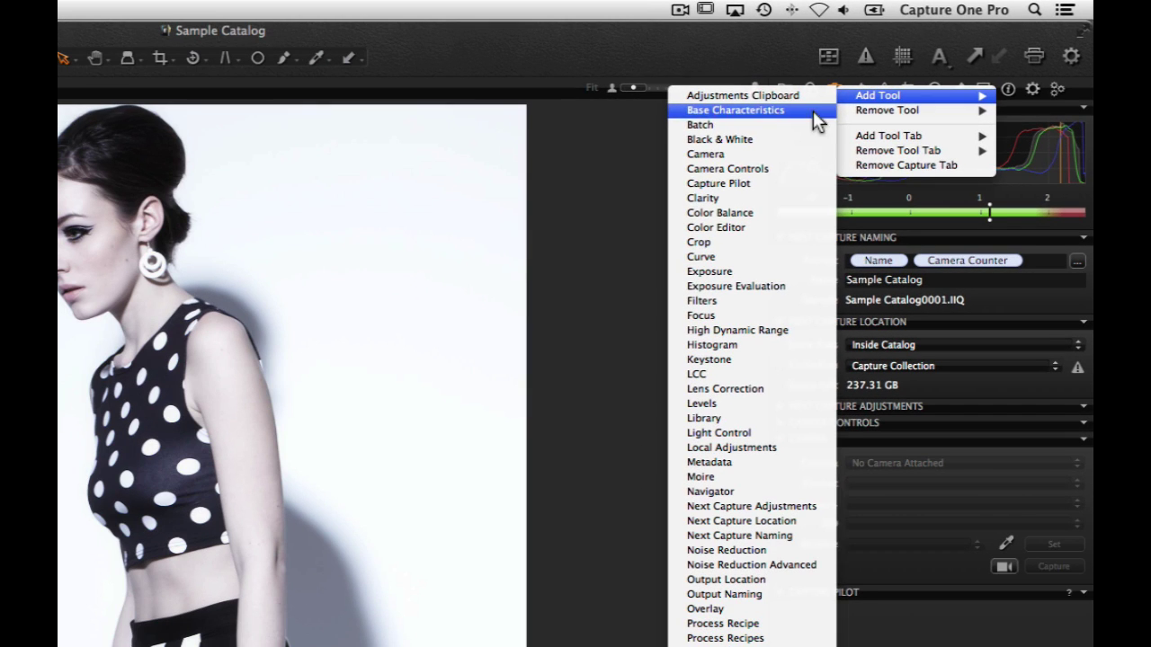
pyautogui.click(812, 111)
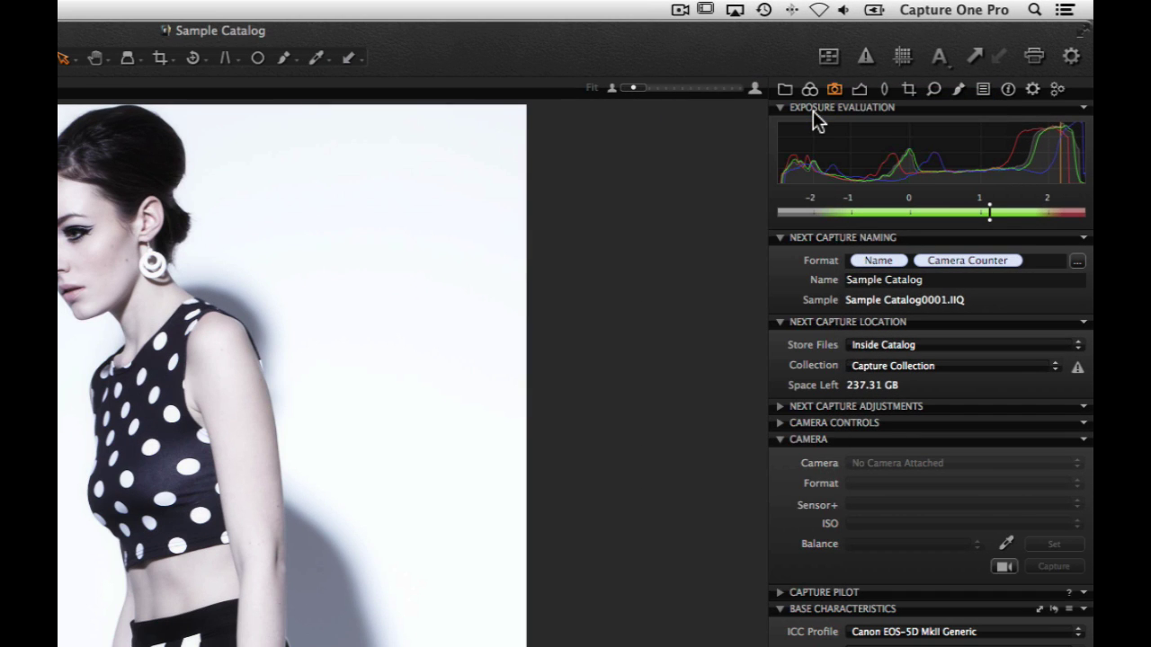
# Step: Drag the Navigator out of the Details tab into a floating window over the viewer
pyautogui.click(934, 90)
pyautogui.moveTo(908, 110); pyautogui.dragTo(581, 400)
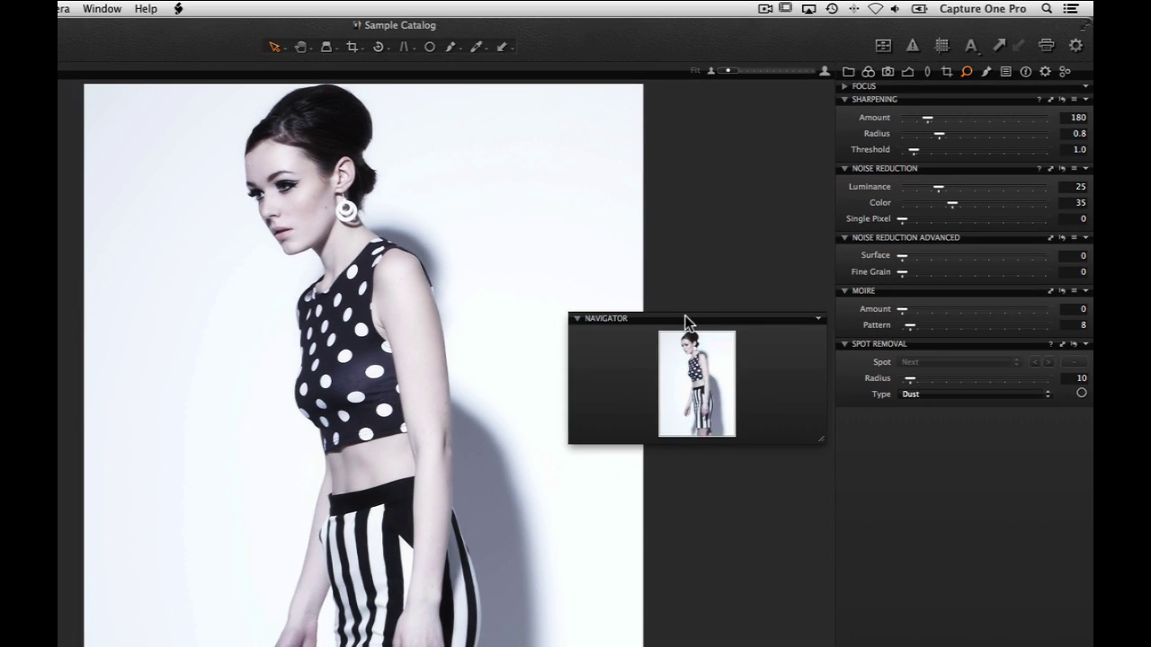
pyautogui.click(101, 9)
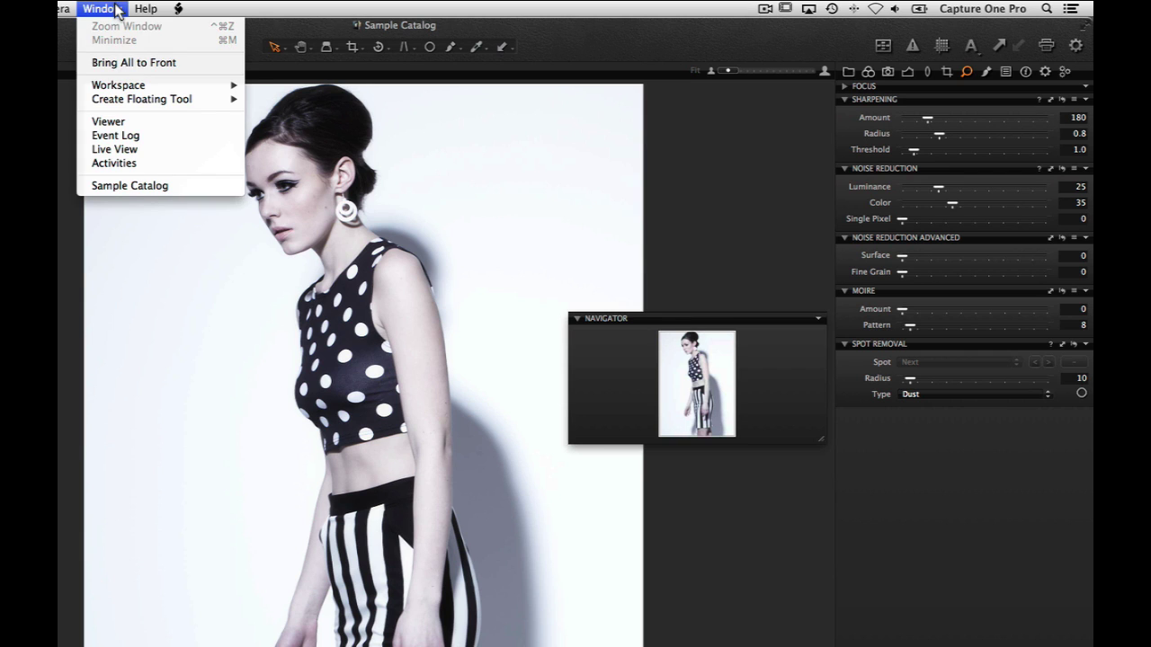
pyautogui.moveTo(208, 102)
pyautogui.click(63, 149)
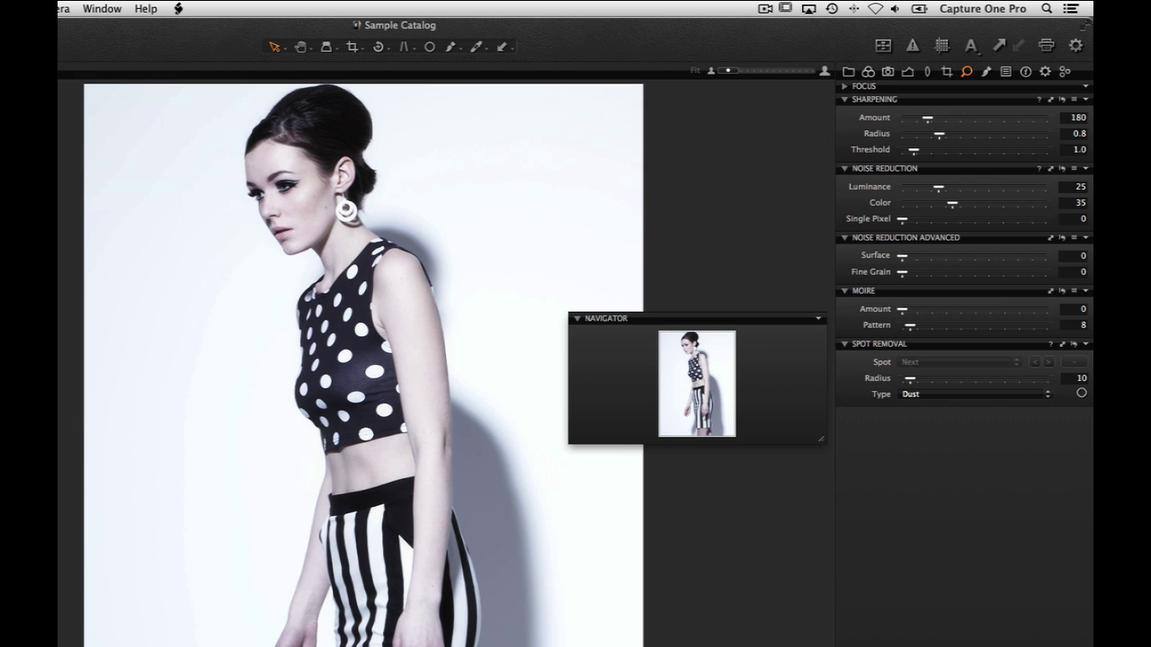
pyautogui.click(818, 318)
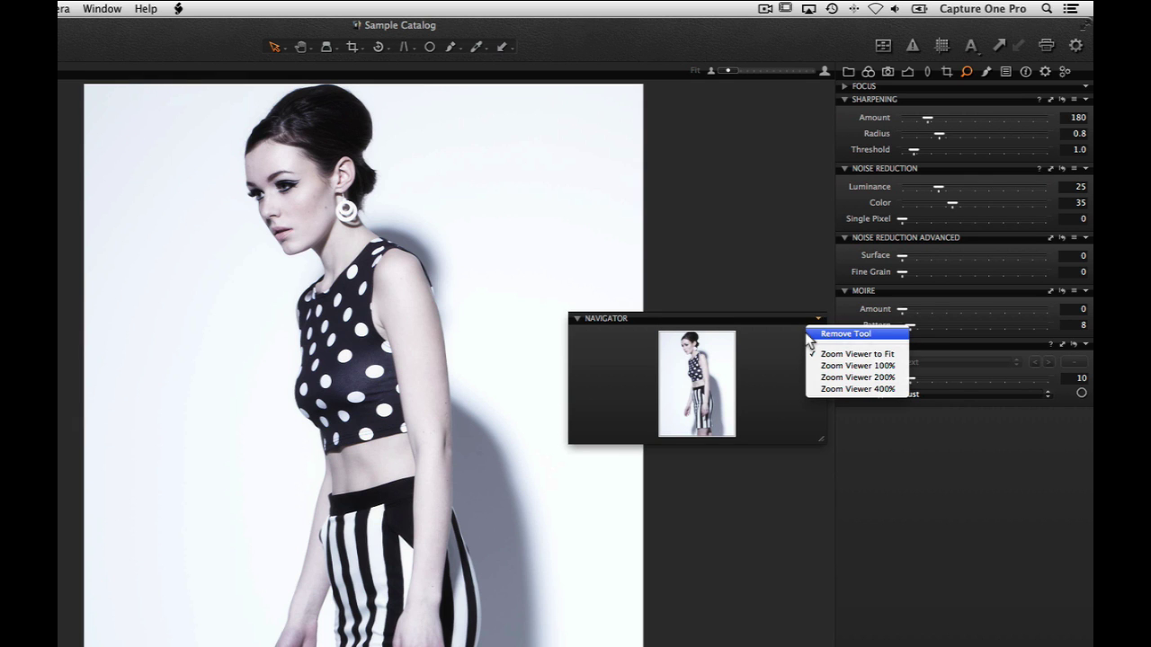
pyautogui.click(750, 290)
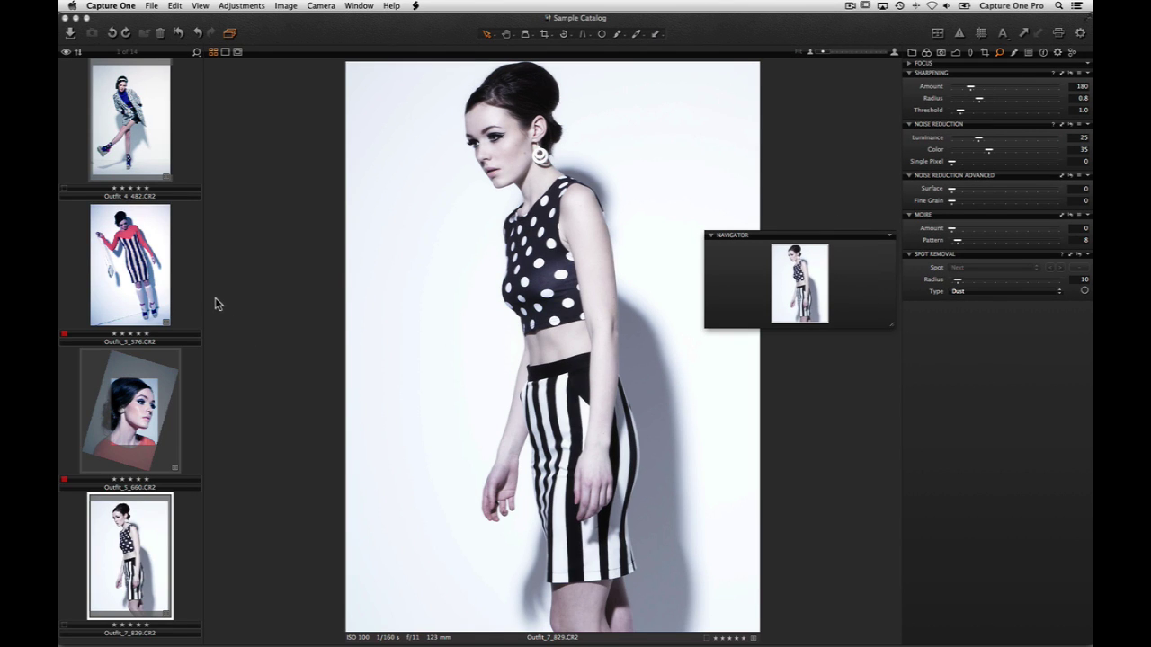
# Step: Widen the image browser column and try List view before returning to Grid view
pyautogui.moveTo(201, 284); pyautogui.dragTo(259, 289)
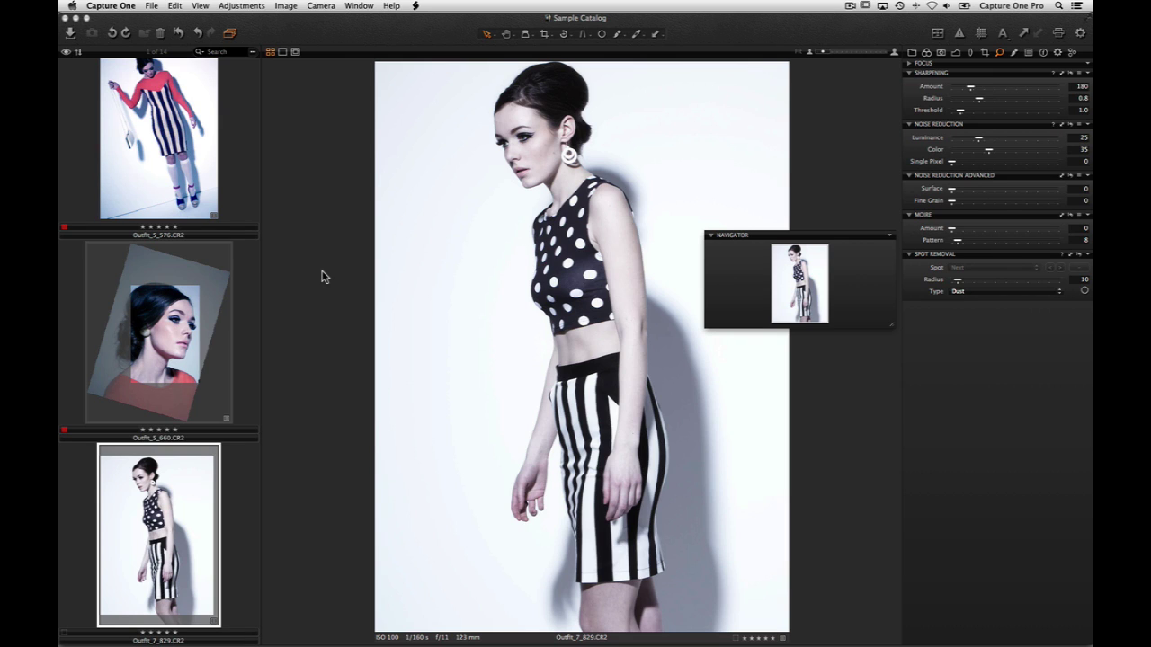
pyautogui.click(69, 53)
pyautogui.click(82, 66)
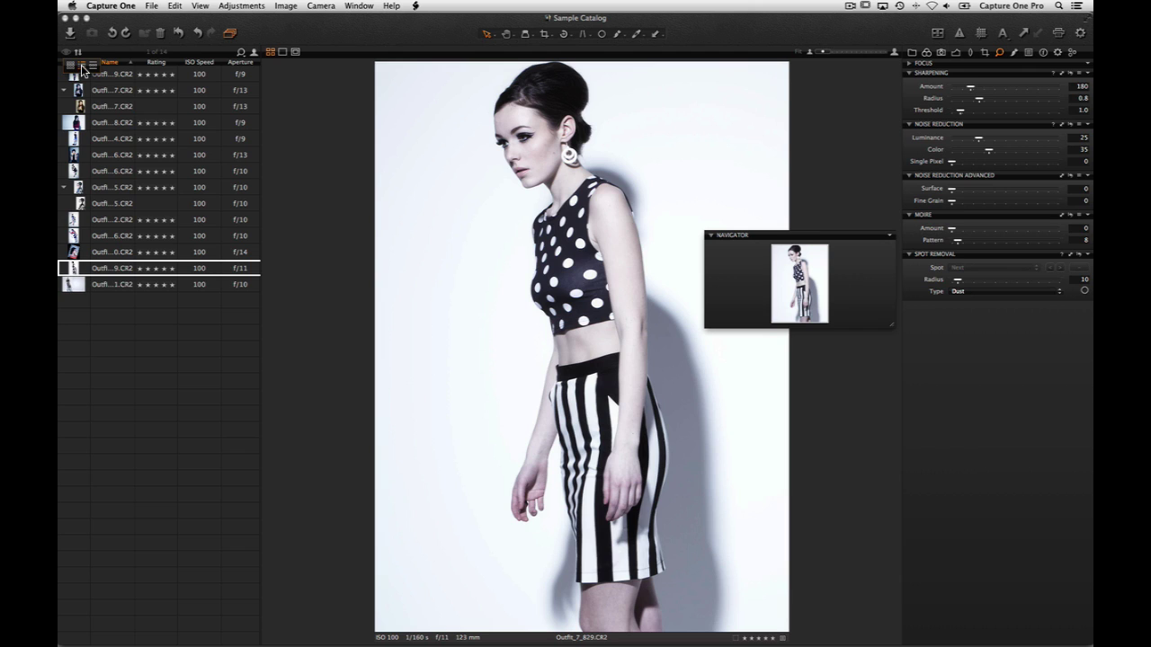
pyautogui.click(70, 66)
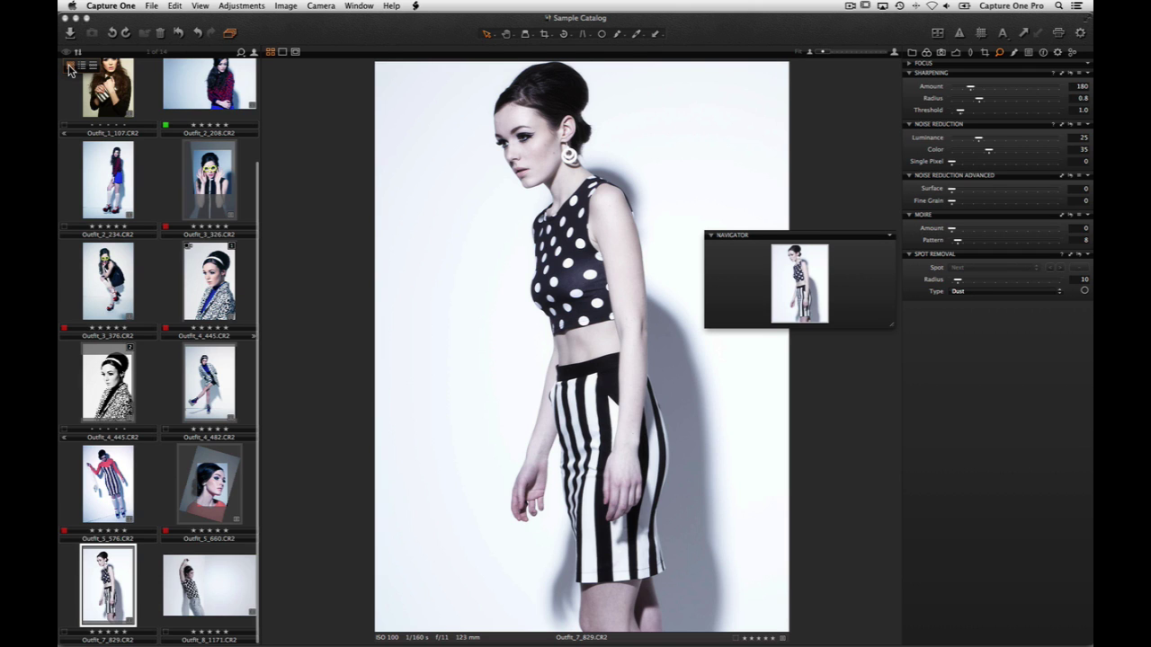
# Step: Set the browser thumbnail size to a two-column grid
pyautogui.click(255, 53)
pyautogui.click(223, 69)
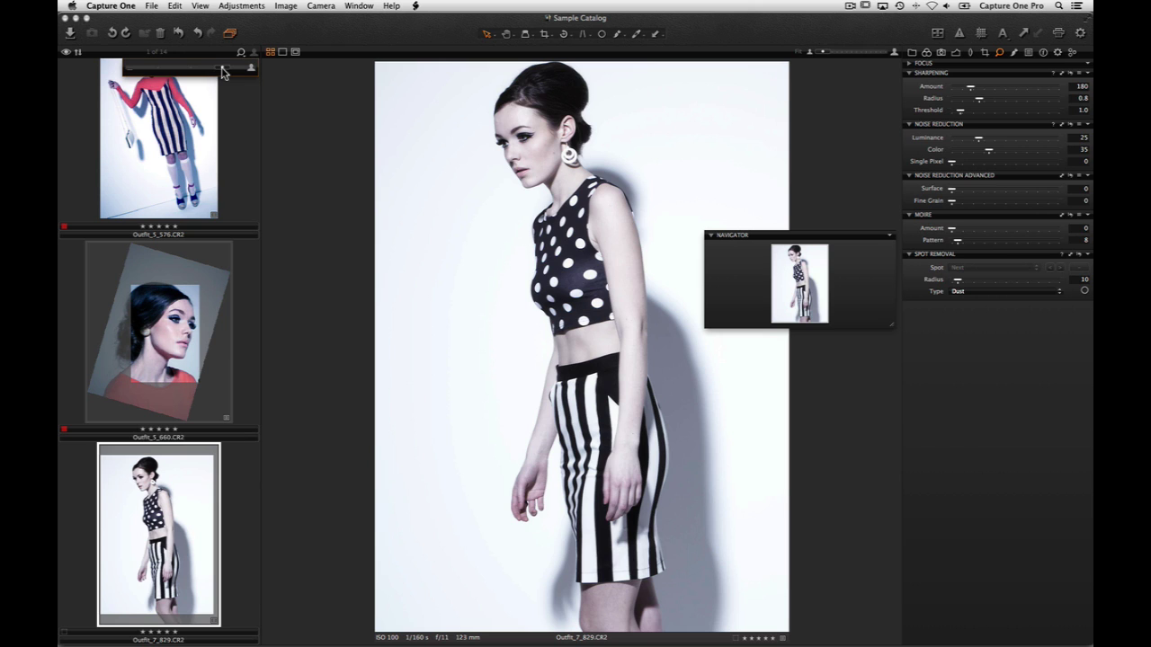
pyautogui.click(158, 68)
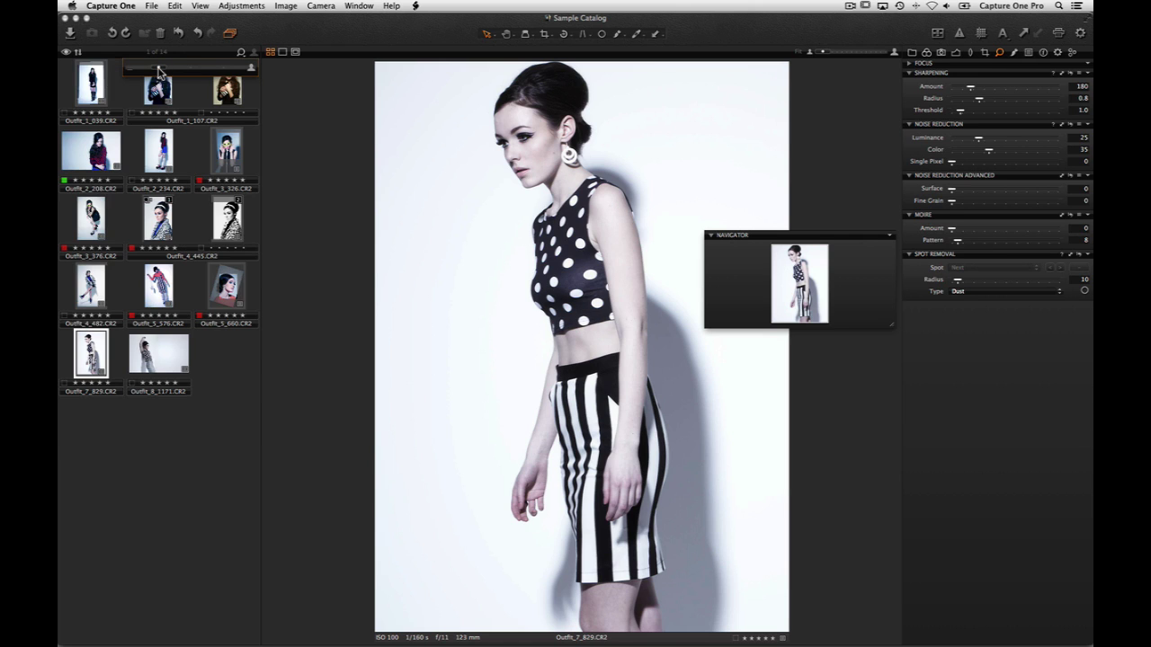
pyautogui.click(191, 70)
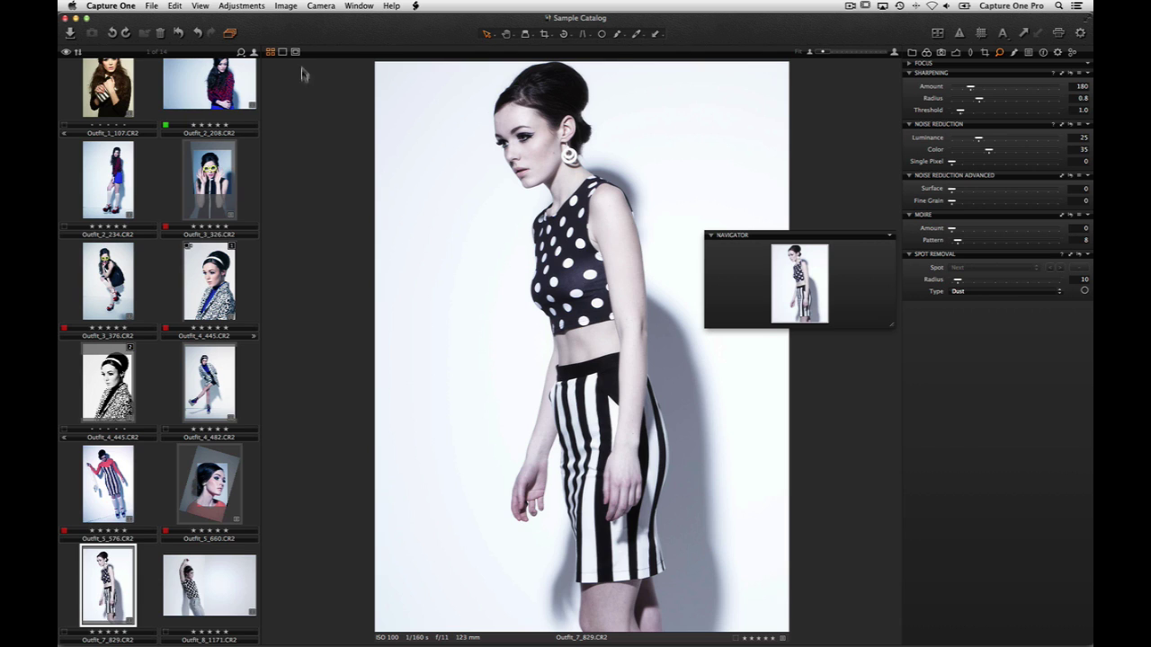
pyautogui.click(200, 5)
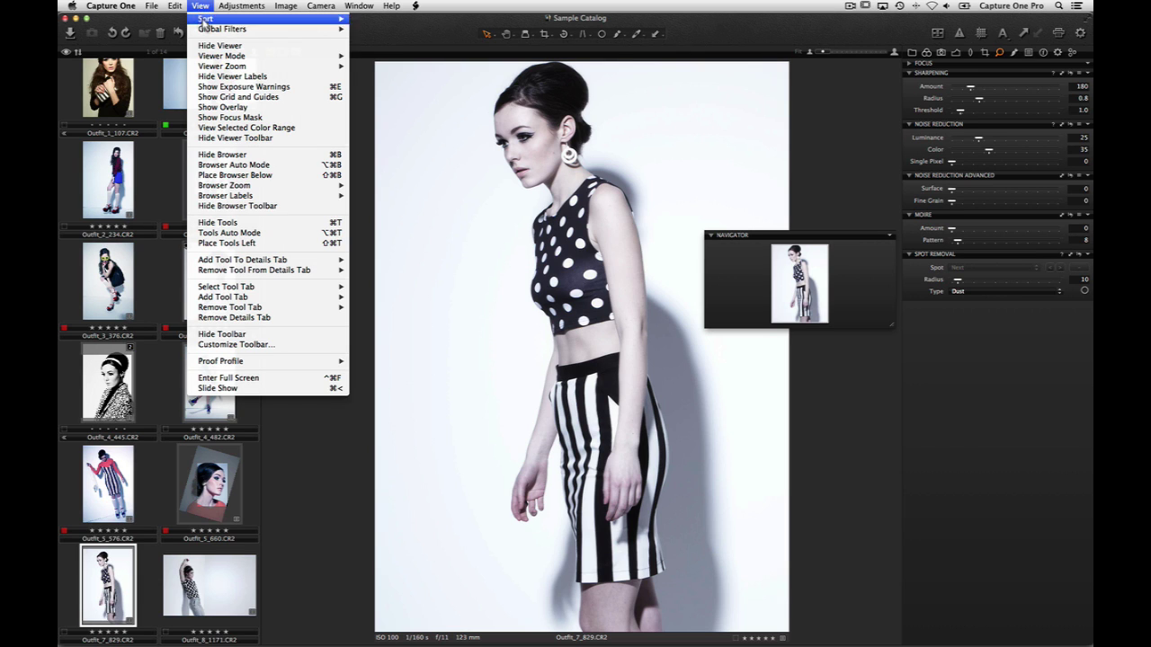
pyautogui.click(295, 167)
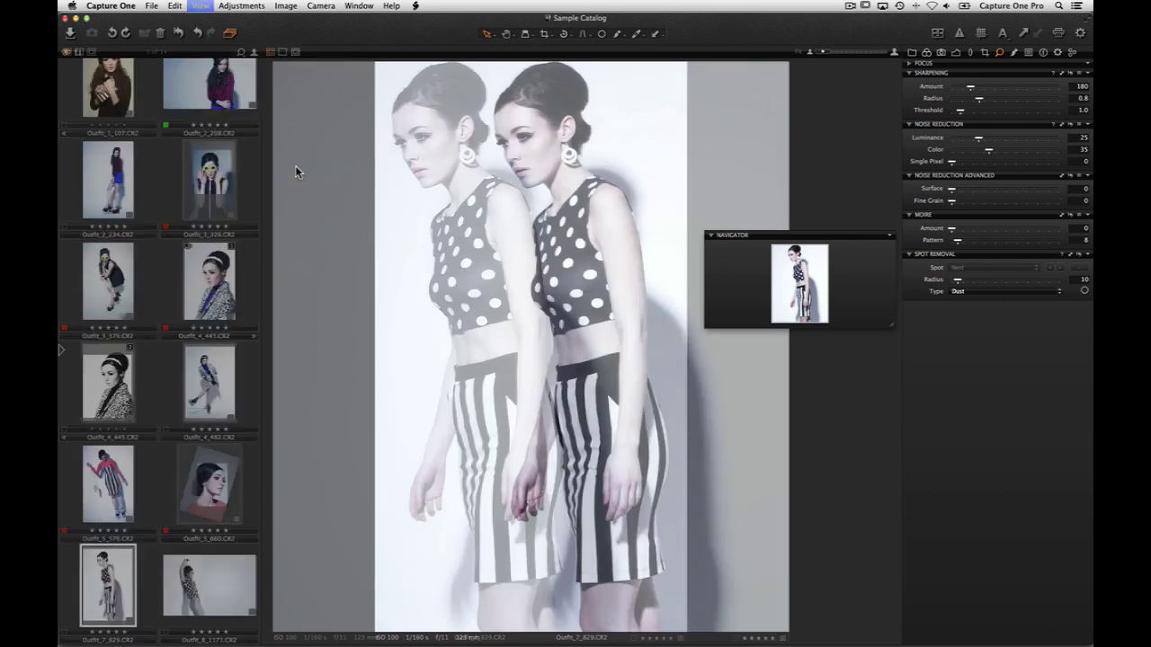
pyautogui.moveTo(61, 352)
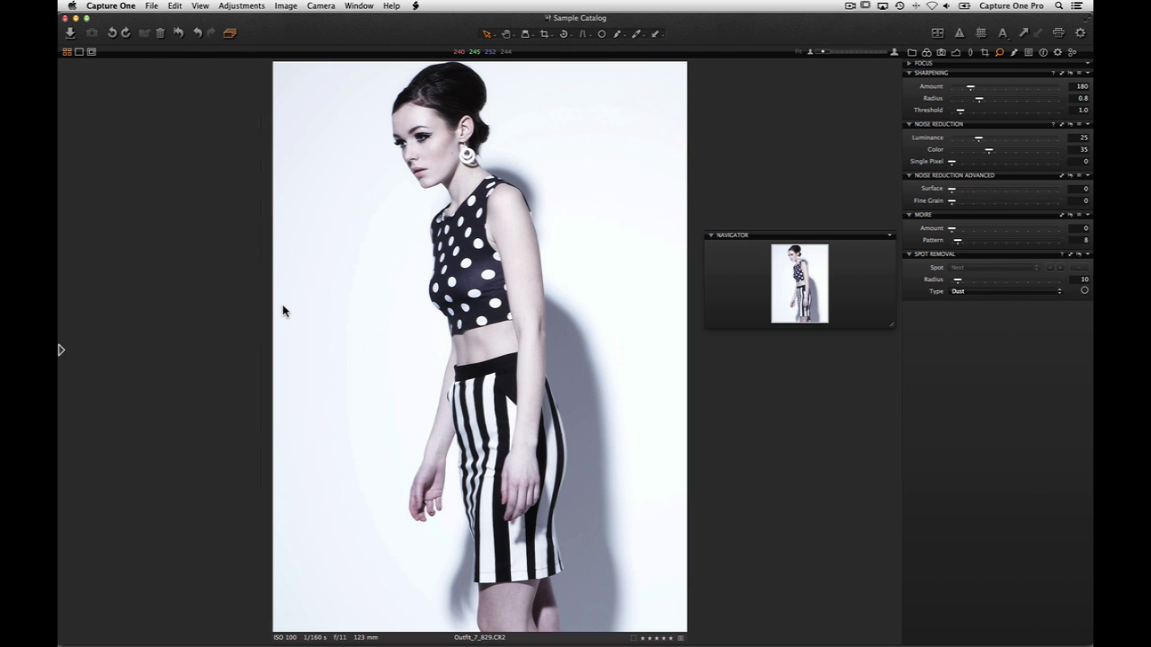
pyautogui.click(200, 7)
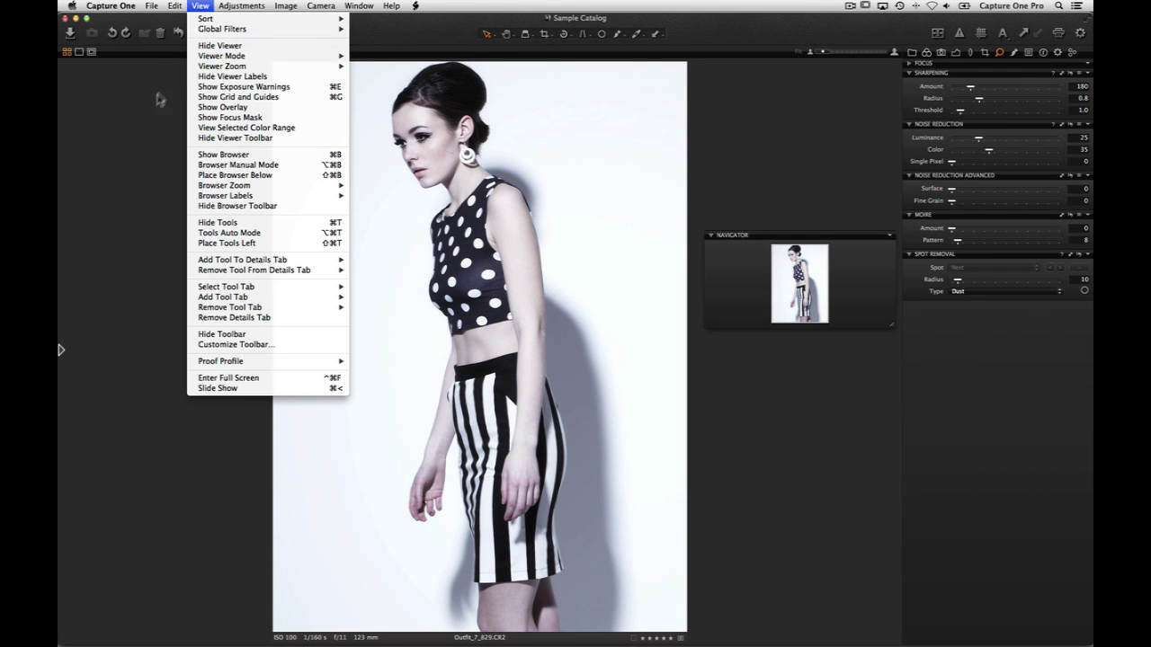
pyautogui.click(151, 129)
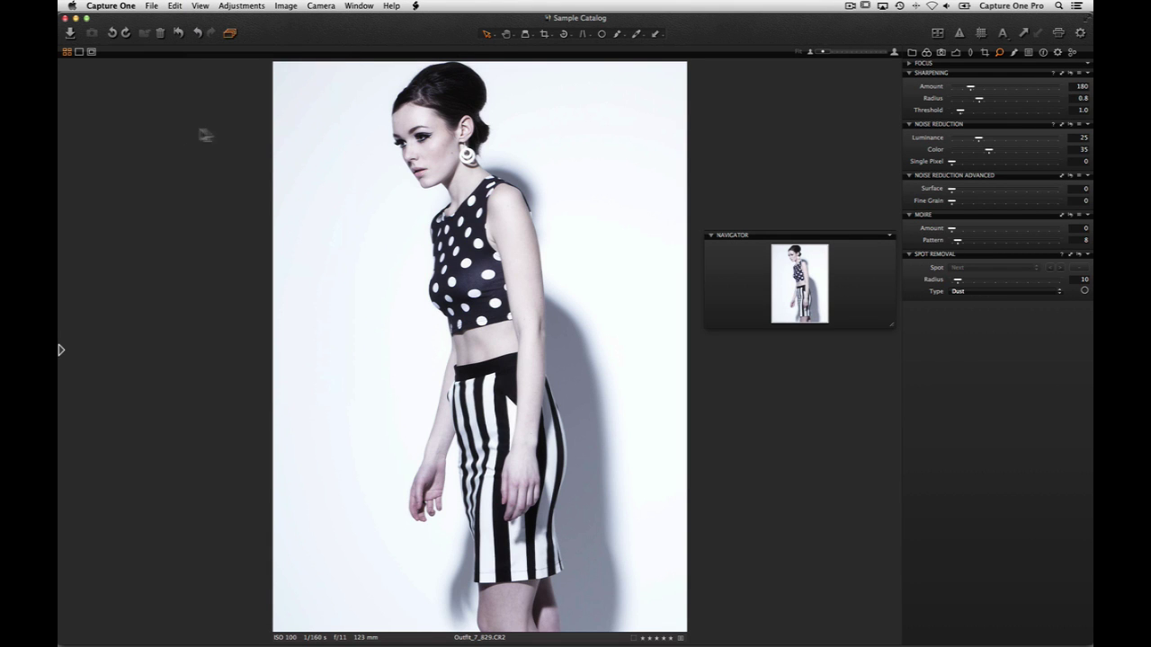
# Step: Add Export Variants and Styles to the main toolbar through Customize Toolbar, then finish with Done
pyautogui.rightClick(390, 38)
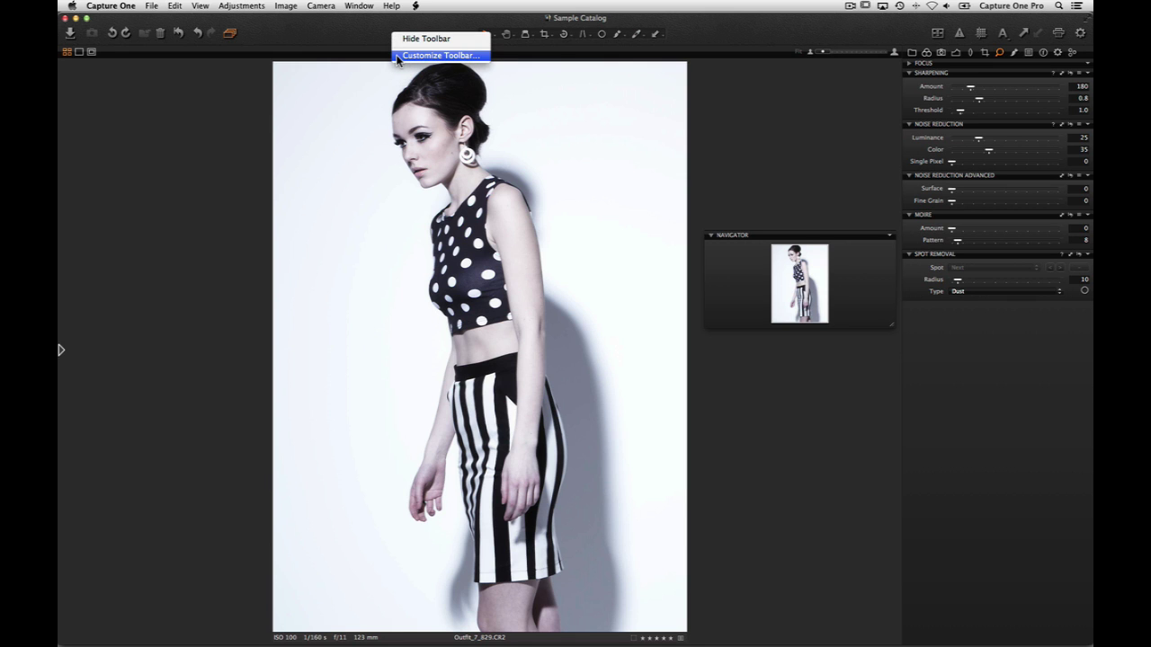
pyautogui.click(397, 56)
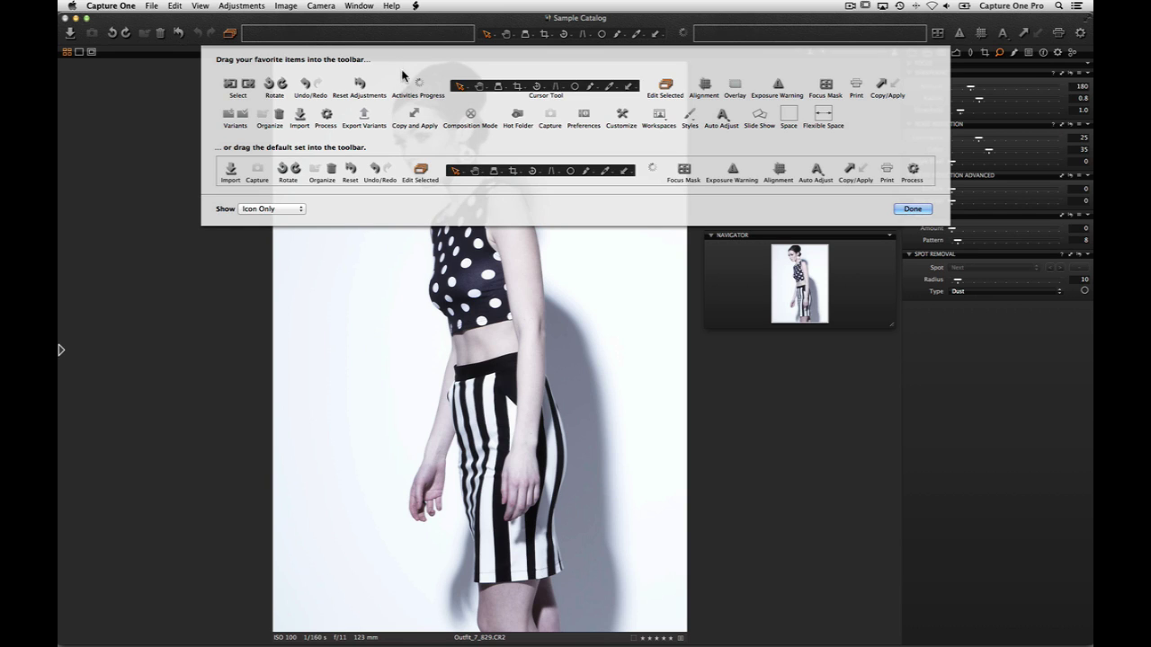
pyautogui.moveTo(355, 88); pyautogui.dragTo(251, 36)
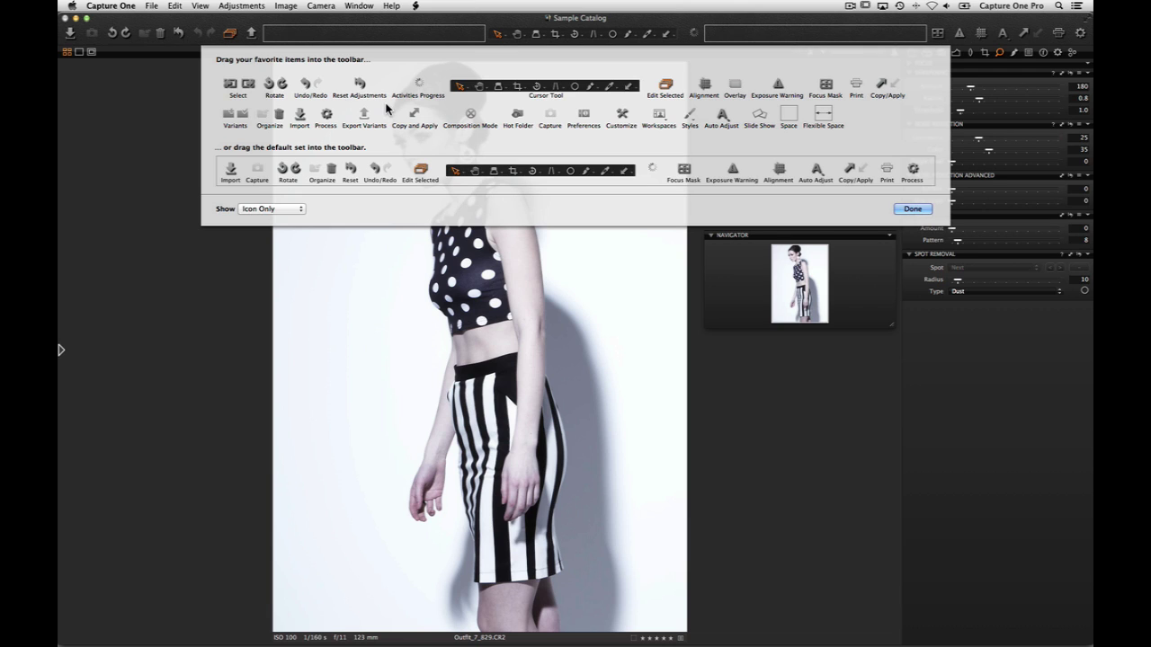
pyautogui.moveTo(688, 117)
pyautogui.mouseDown()
pyautogui.moveTo(665, 130)
pyautogui.moveTo(359, 61)
pyautogui.moveTo(261, 57)
pyautogui.moveTo(243, 36)
pyautogui.moveTo(253, 36)
pyautogui.mouseUp()
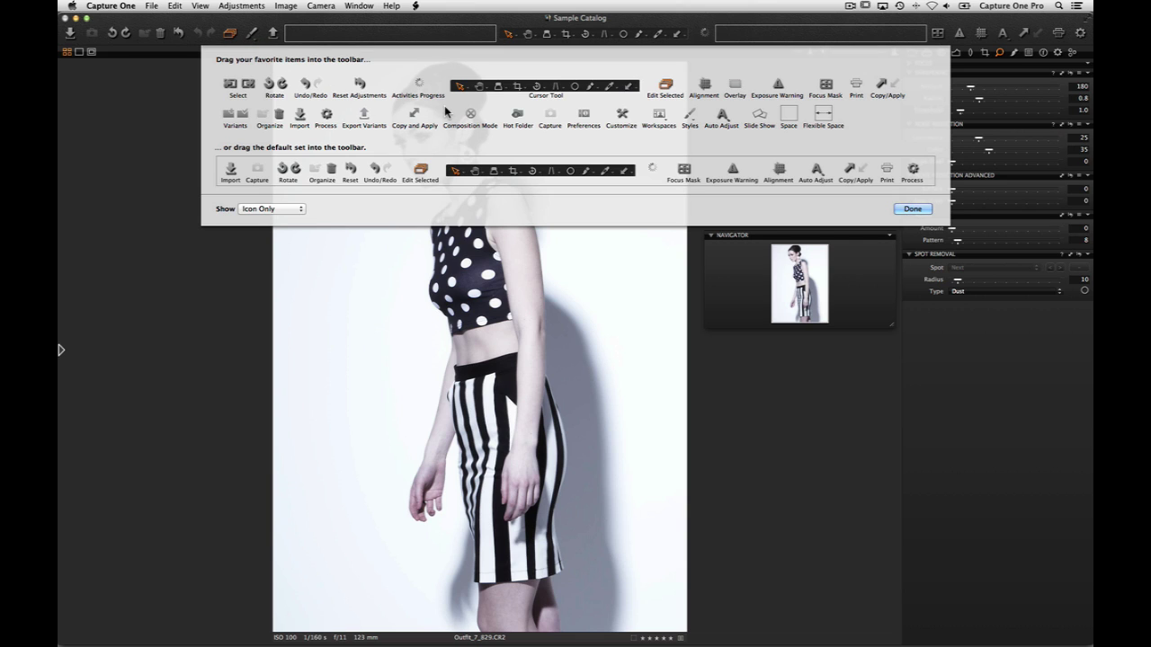
pyautogui.click(910, 210)
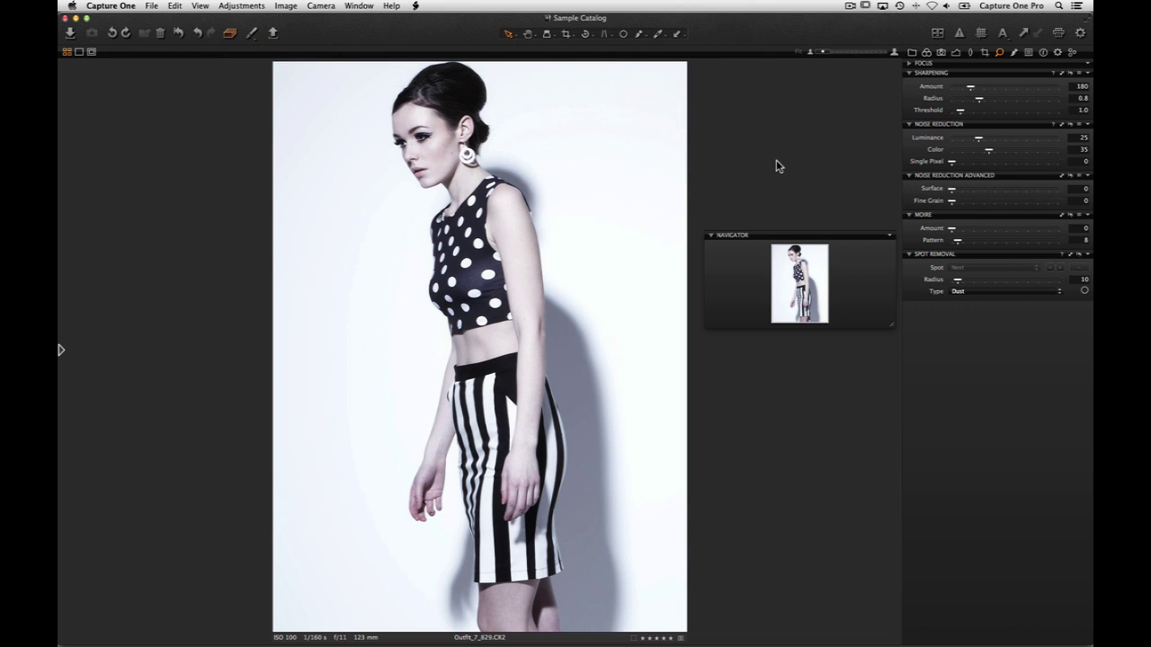
# Step: View the image in full screen from the View menu, then exit with Escape
pyautogui.click(200, 6)
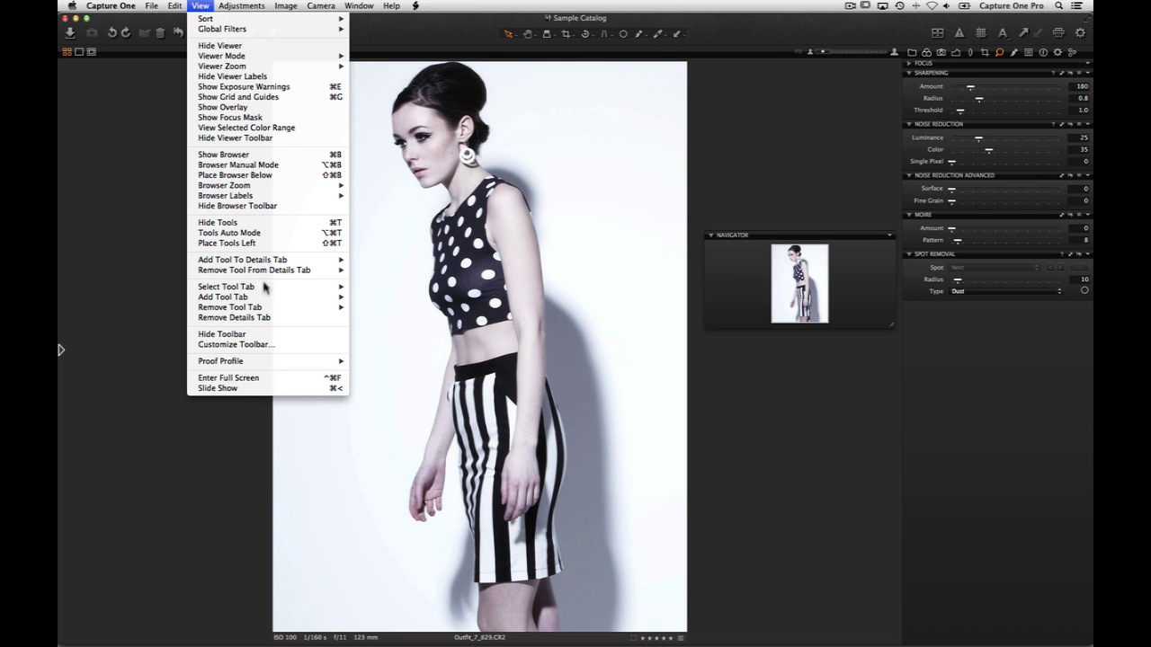
pyautogui.click(286, 380)
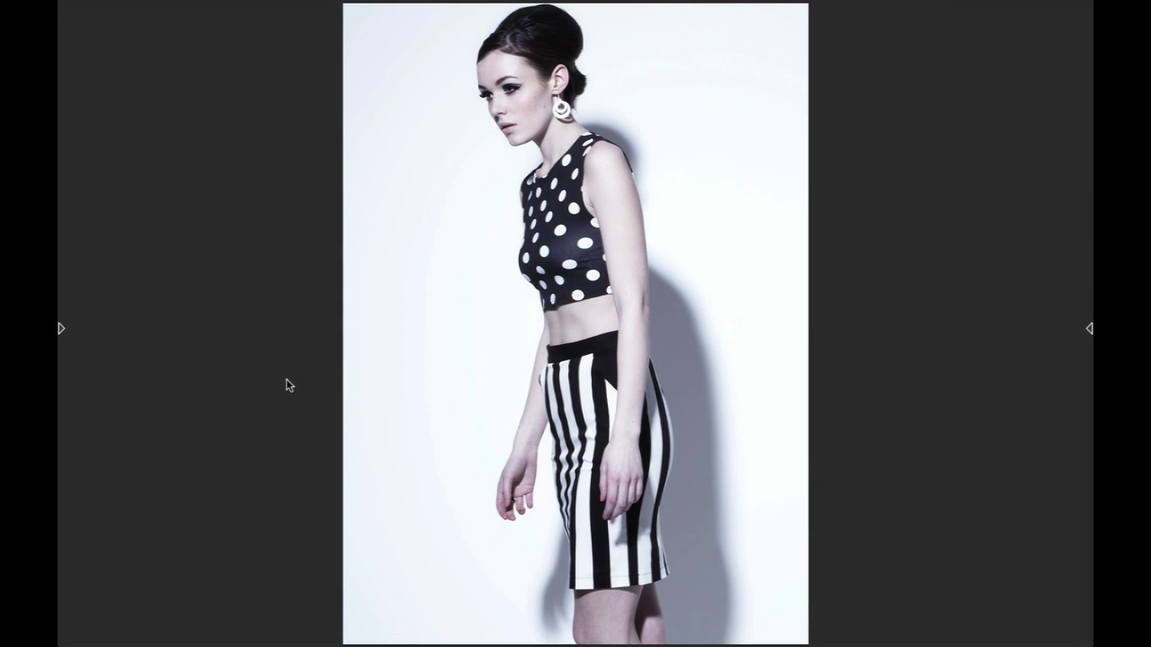
pyautogui.press('Escape')
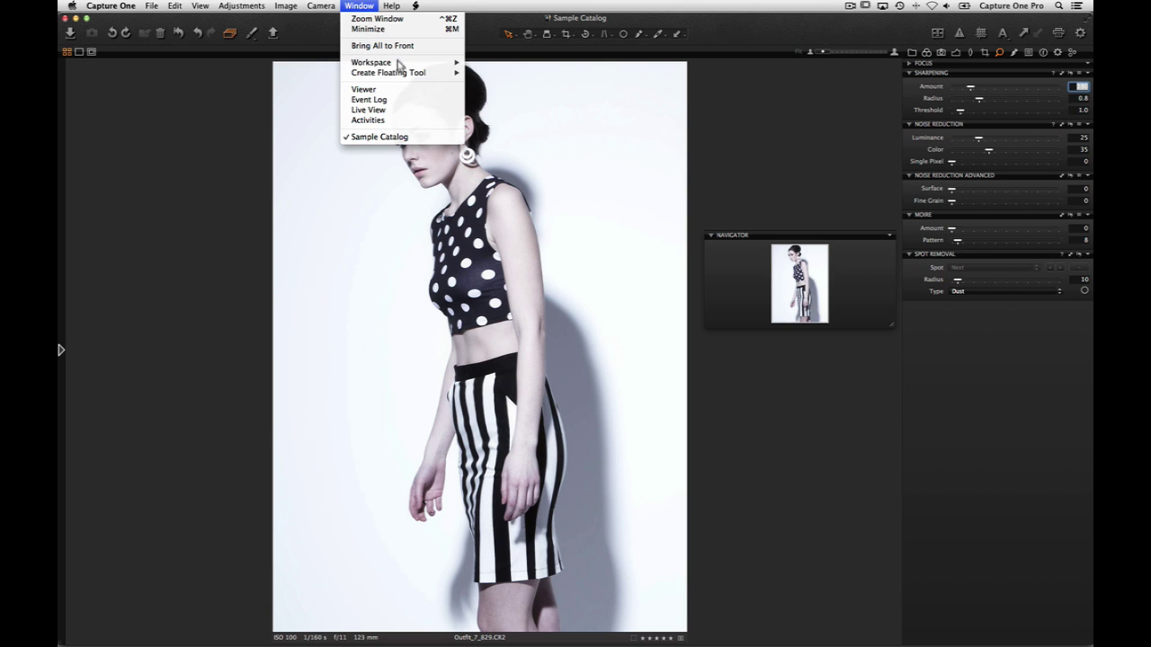
# Step: Open a separate Viewer window and drag it off the main screen to the right
pyautogui.click(403, 91)
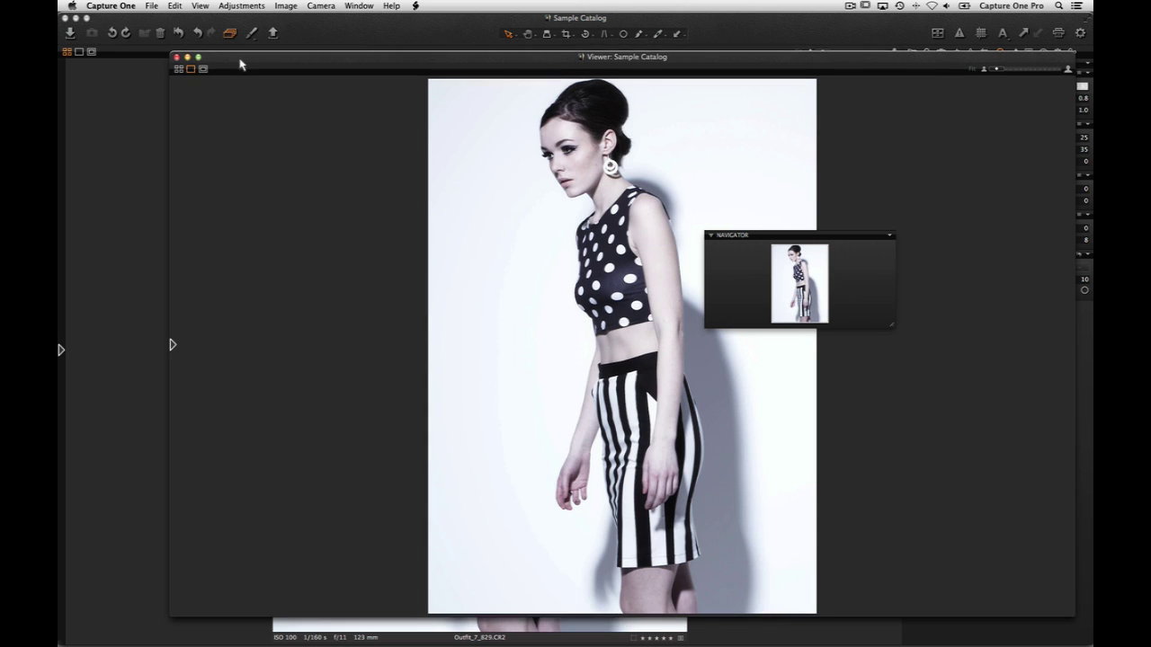
pyautogui.moveTo(241, 56); pyautogui.dragTo(302, 69)
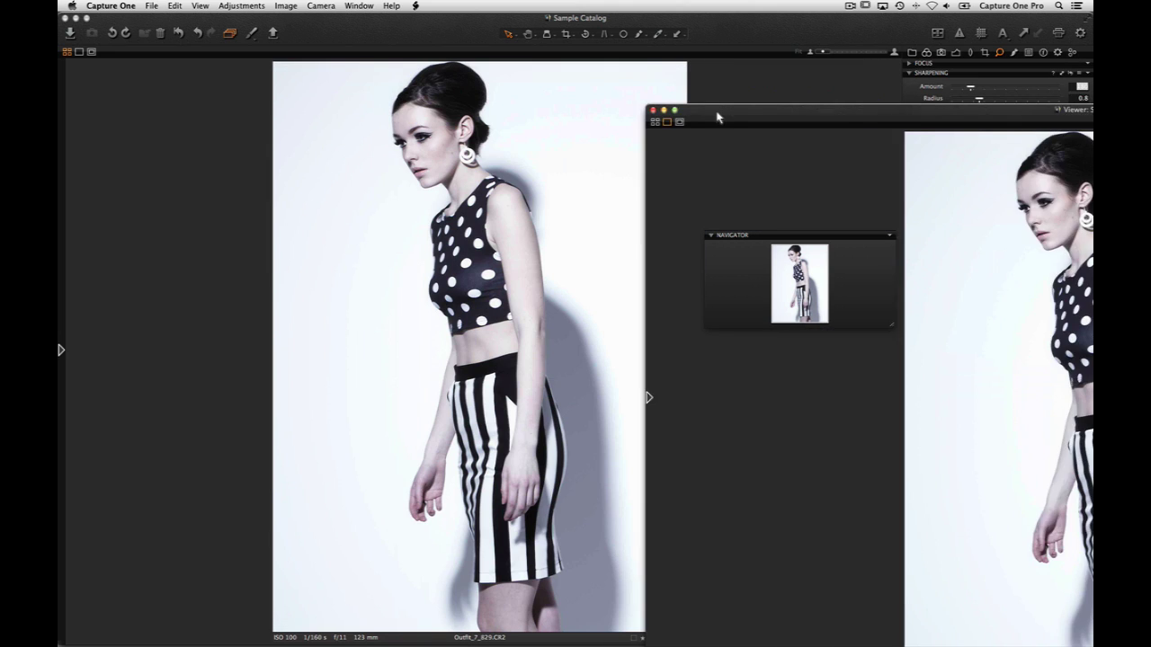
pyautogui.moveTo(719, 115); pyautogui.dragTo(1150, 117)
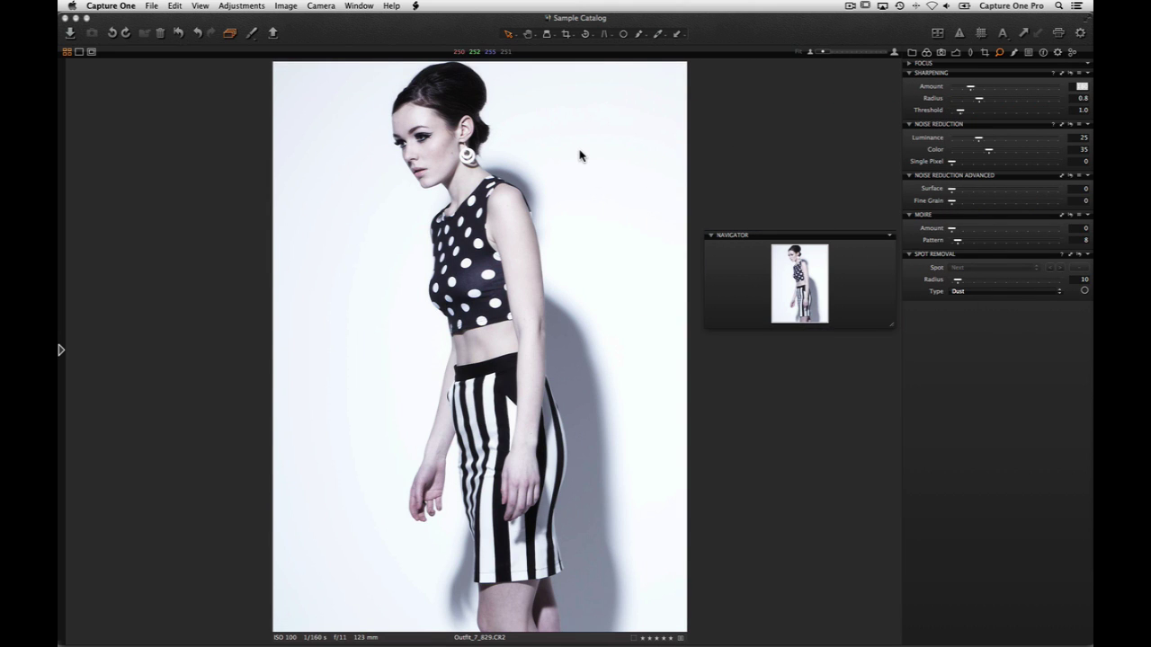
# Step: Save the current layout as a workspace named 'My Workspace'
pyautogui.click(359, 6)
pyautogui.moveTo(403, 64)
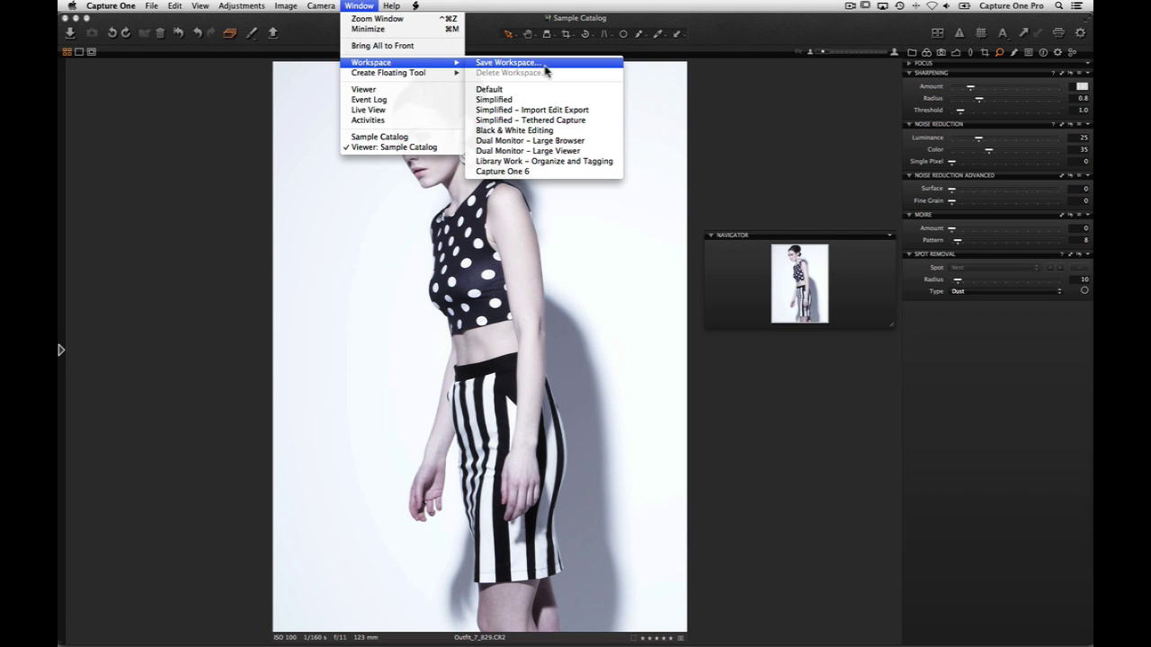
pyautogui.click(558, 65)
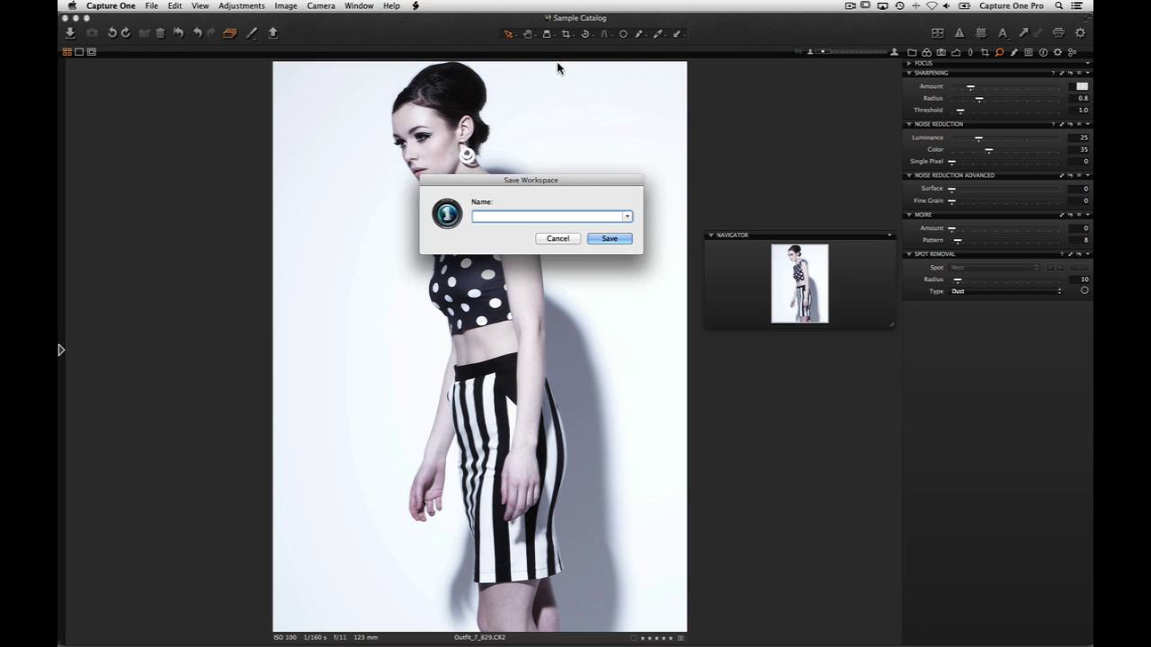
pyautogui.write('My Workspace')
pyautogui.click(601, 241)
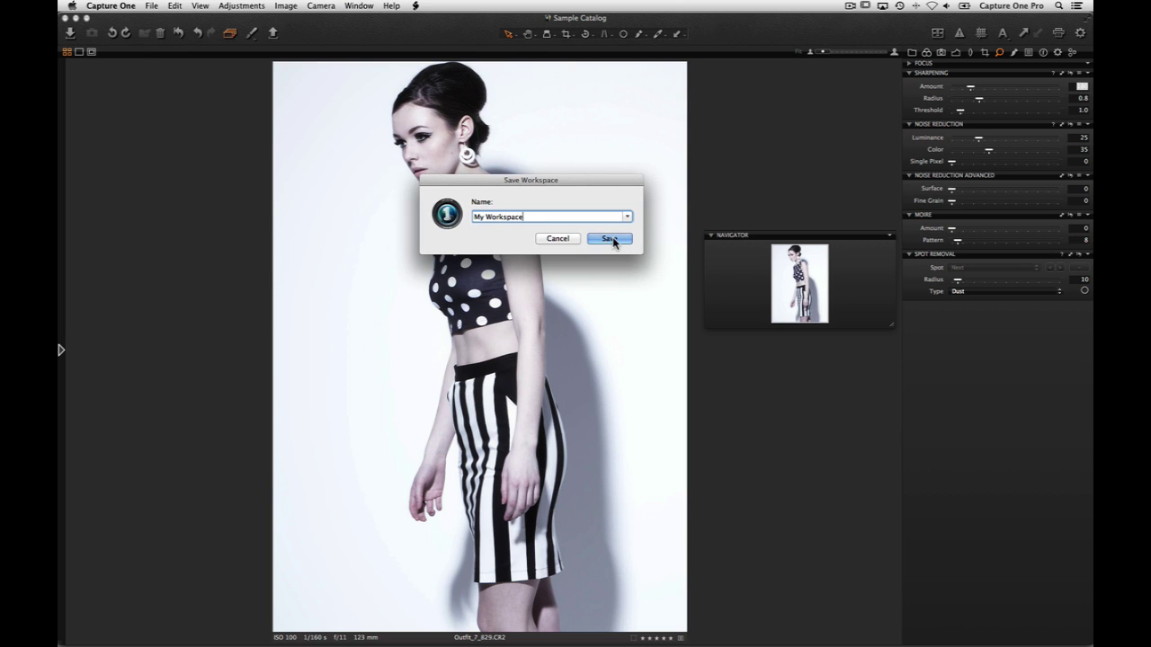
# Step: Switch to the Default workspace, then back to My Workspace
pyautogui.click(370, 7)
pyautogui.moveTo(418, 64)
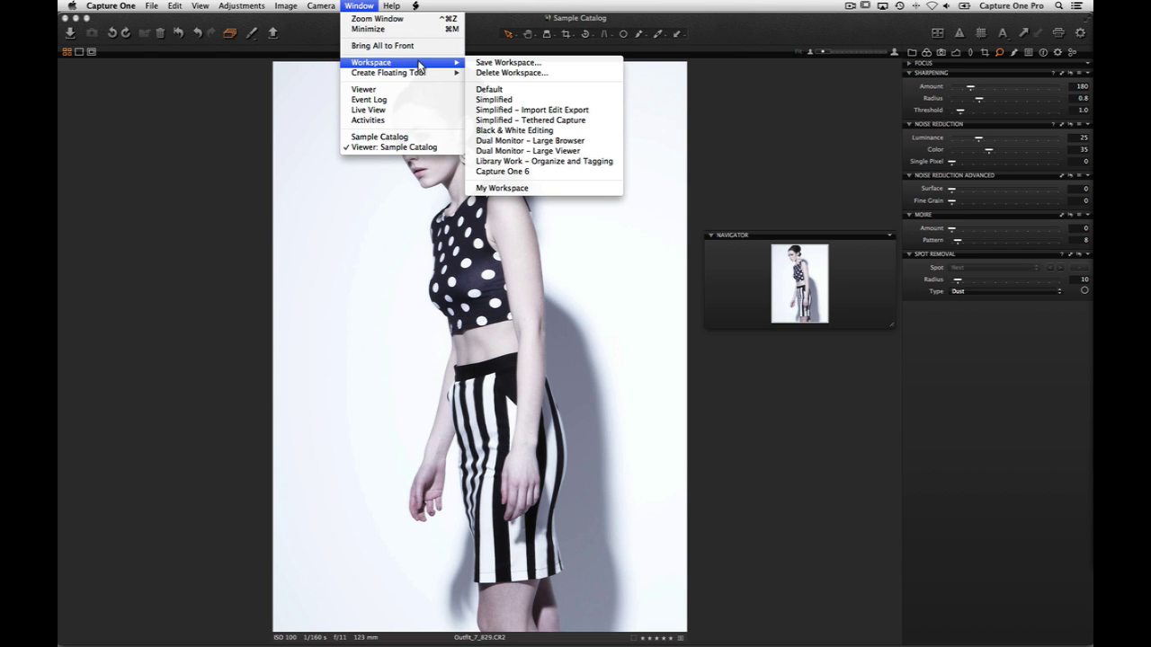
pyautogui.click(492, 90)
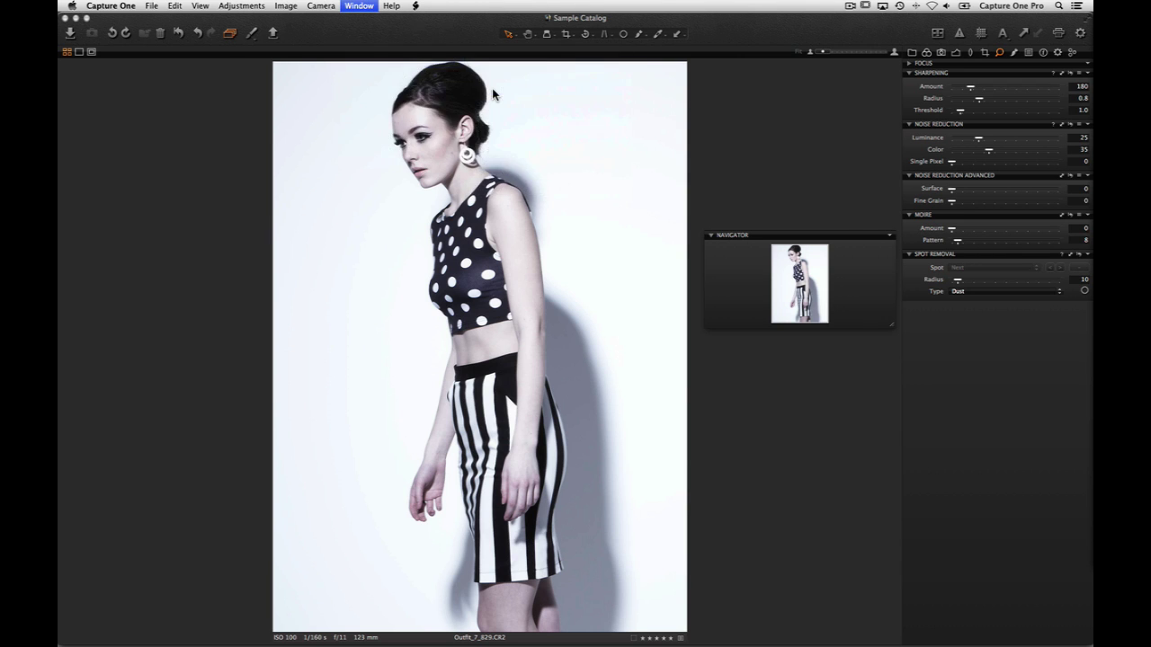
pyautogui.click(364, 7)
pyautogui.moveTo(412, 64)
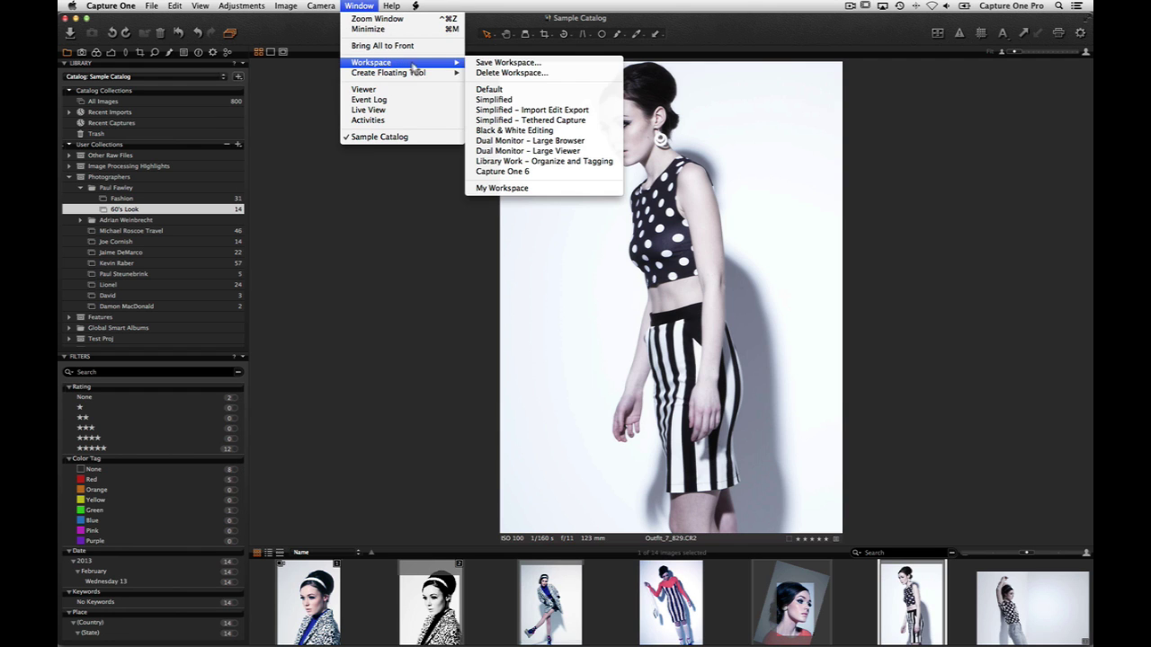
pyautogui.click(500, 189)
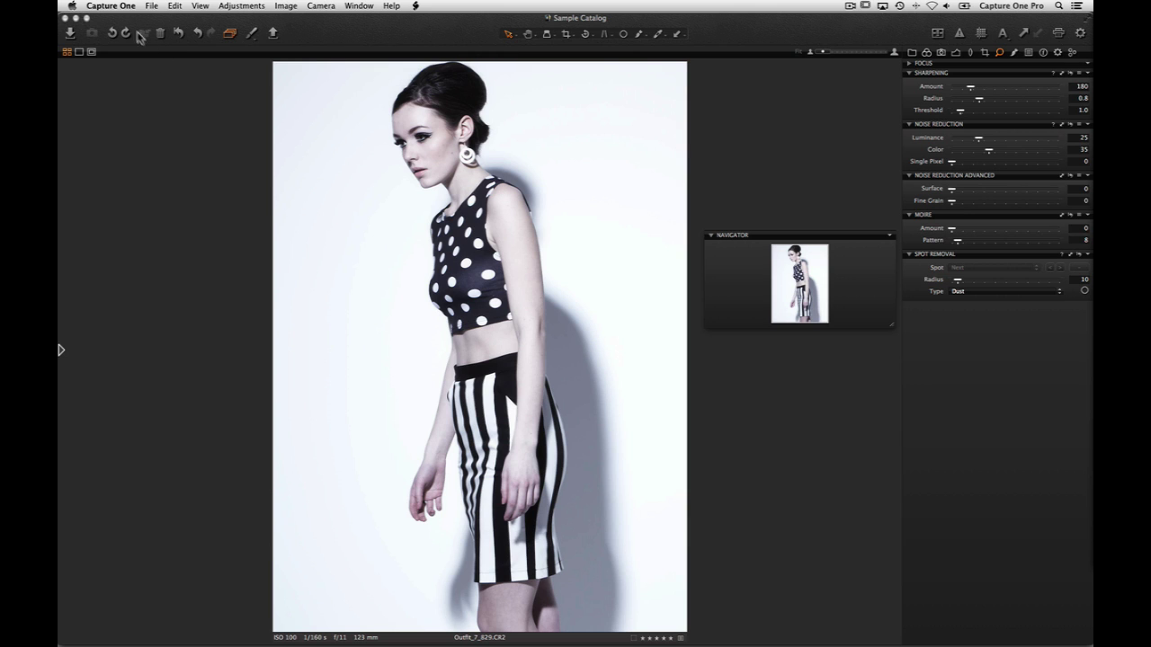
# Step: Duplicate the Default keyboard shortcut set as 'My Shortcuts'
pyautogui.click(122, 8)
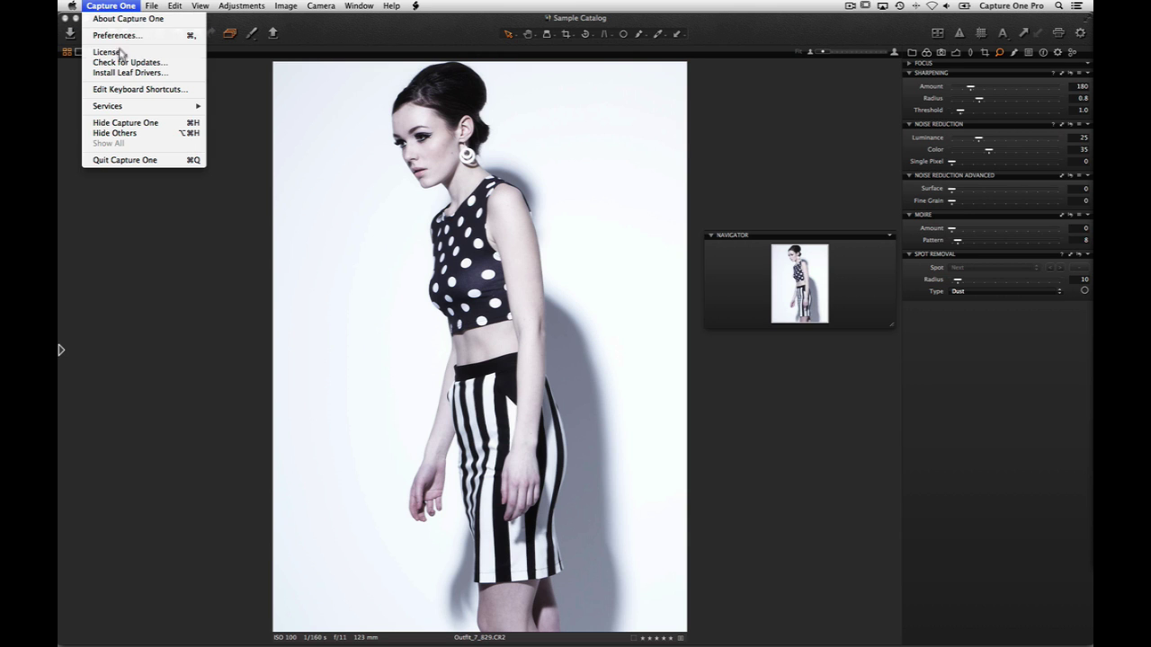
pyautogui.click(195, 89)
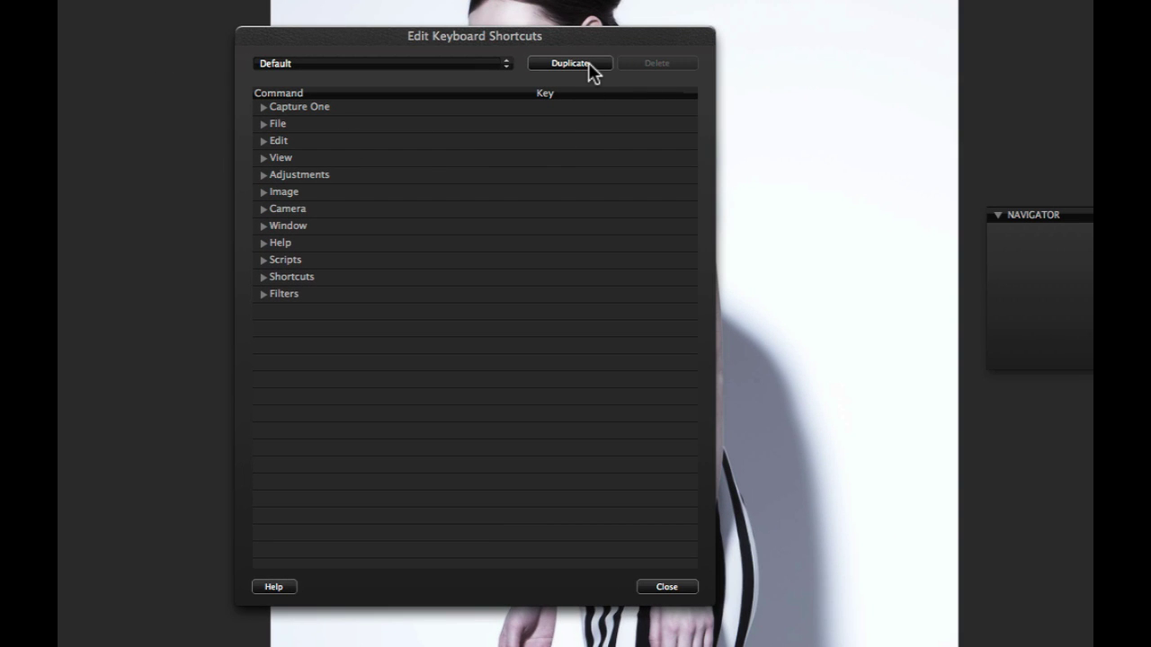
pyautogui.click(589, 64)
pyautogui.write('My Shortcuts')
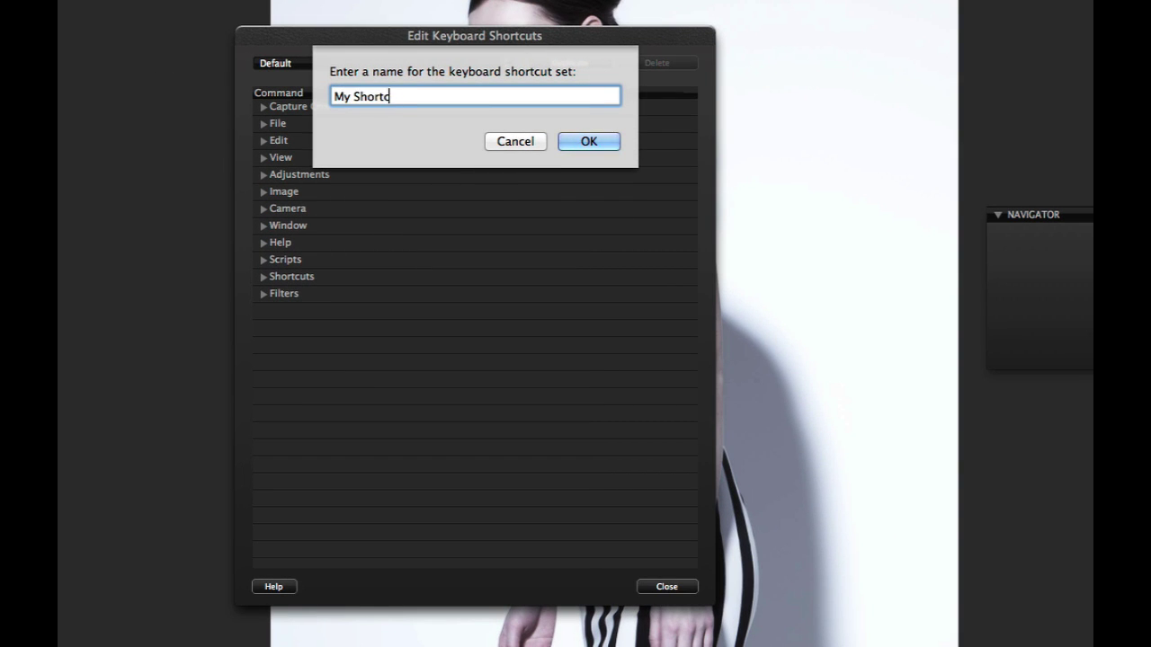
pyautogui.click(606, 141)
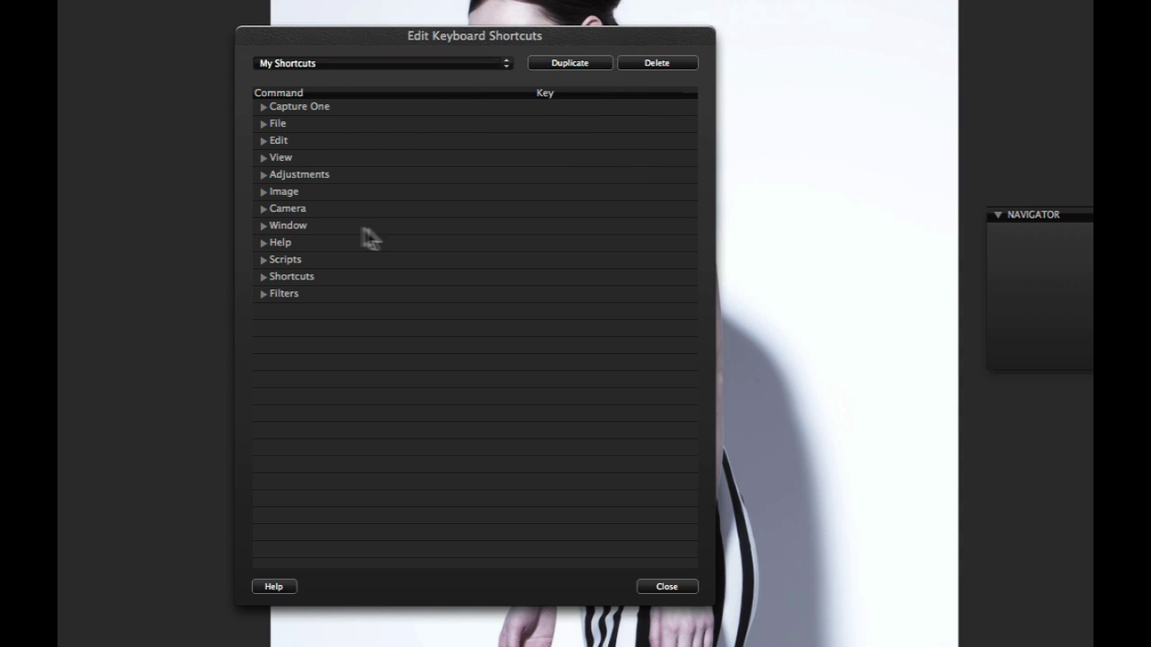
# Step: Assign ⇧⌘W to View > Toggle Viewer and close the shortcut editor
pyautogui.click(264, 158)
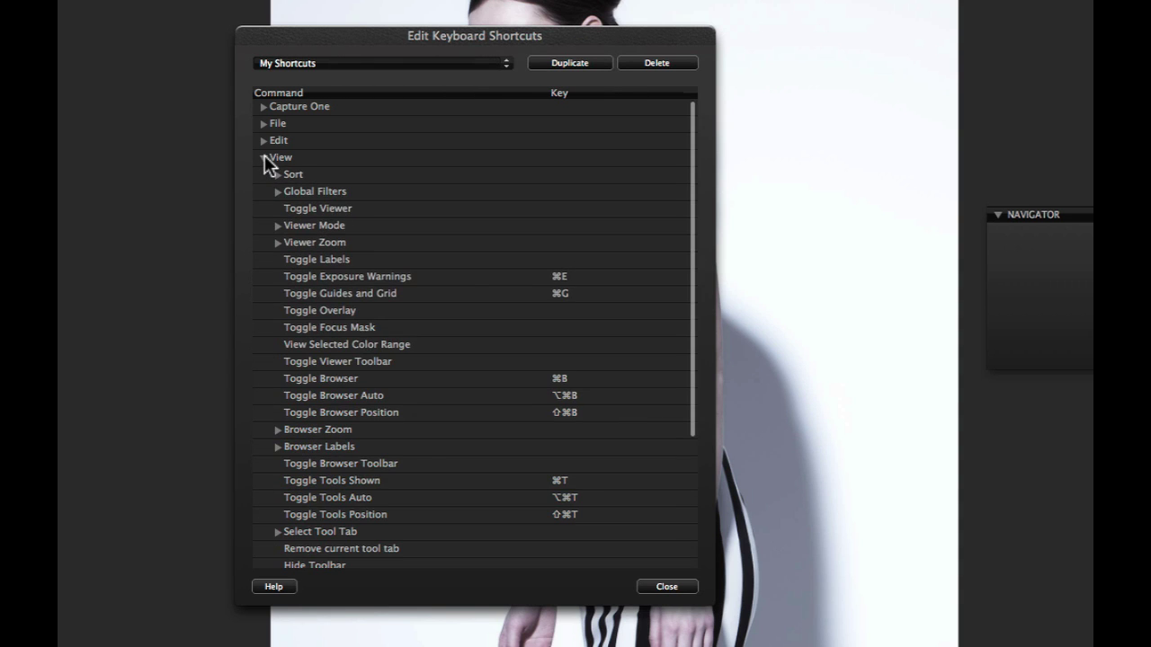
pyautogui.click(380, 213)
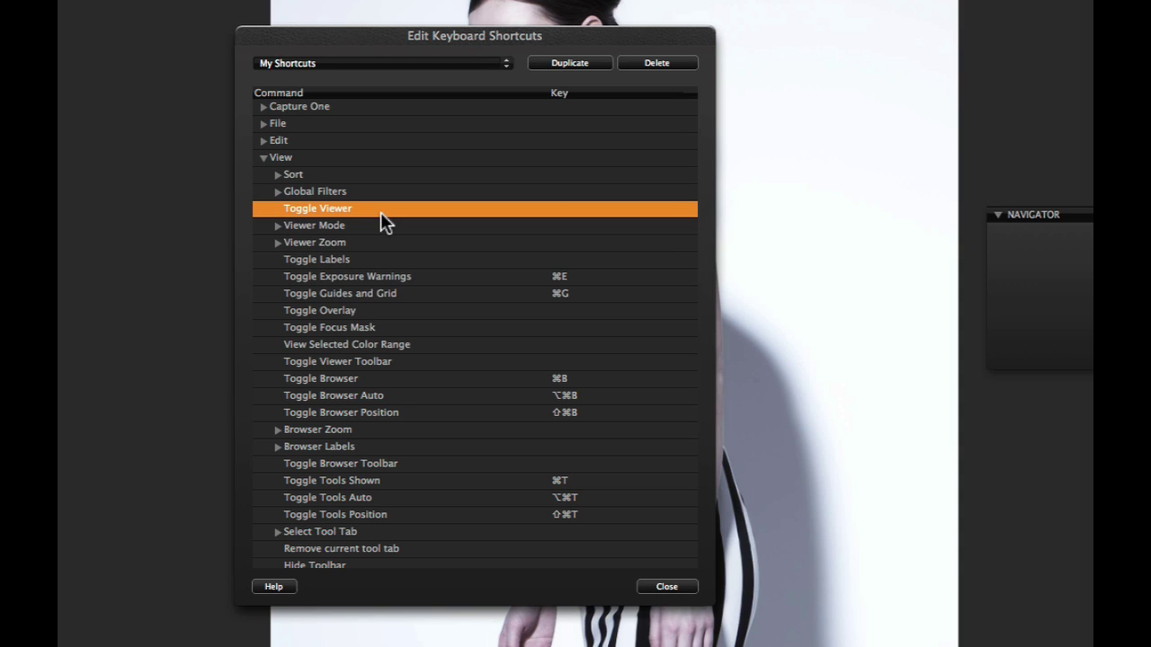
pyautogui.click(555, 209)
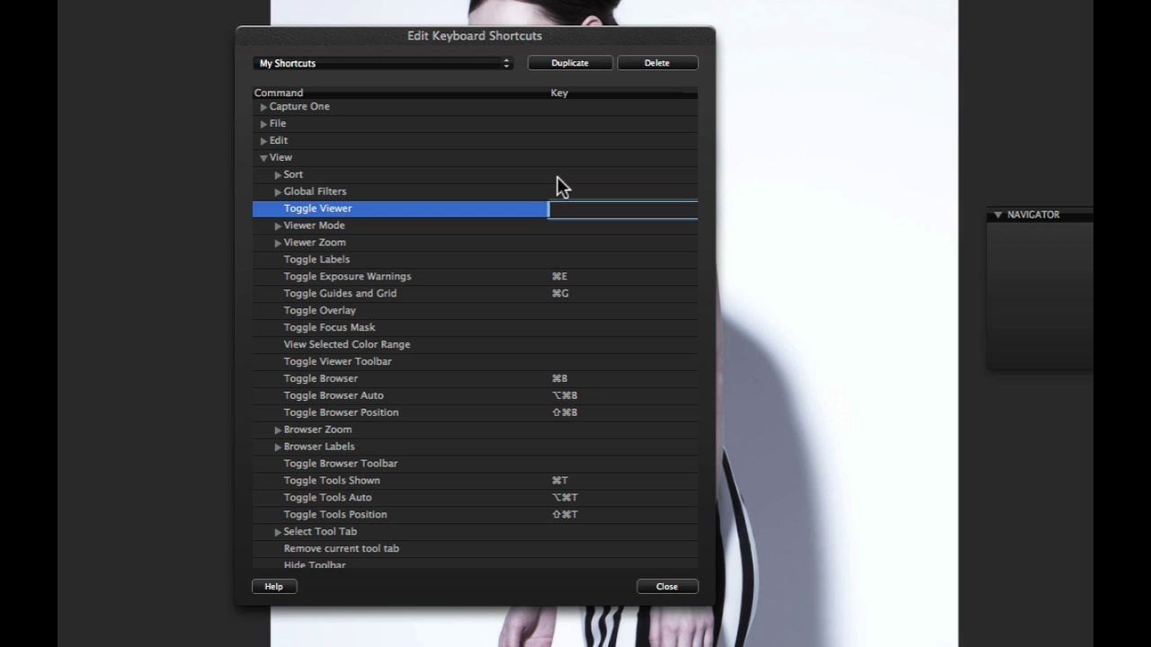
pyautogui.press('shift+super+w')
pyautogui.click(556, 177)
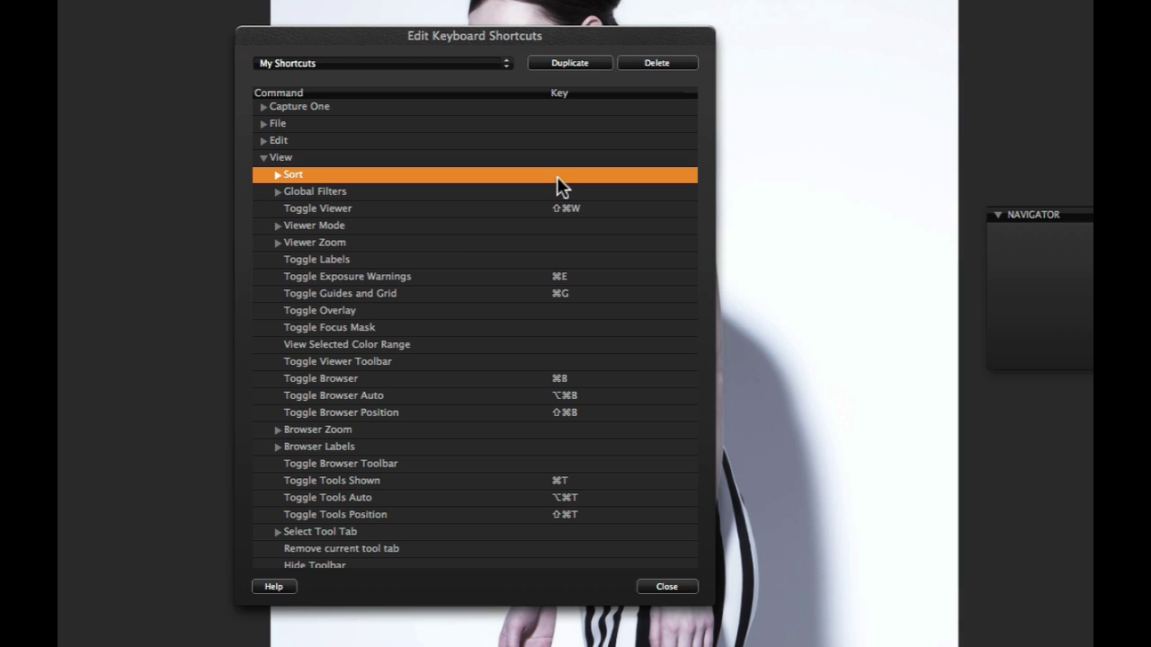
pyautogui.click(666, 586)
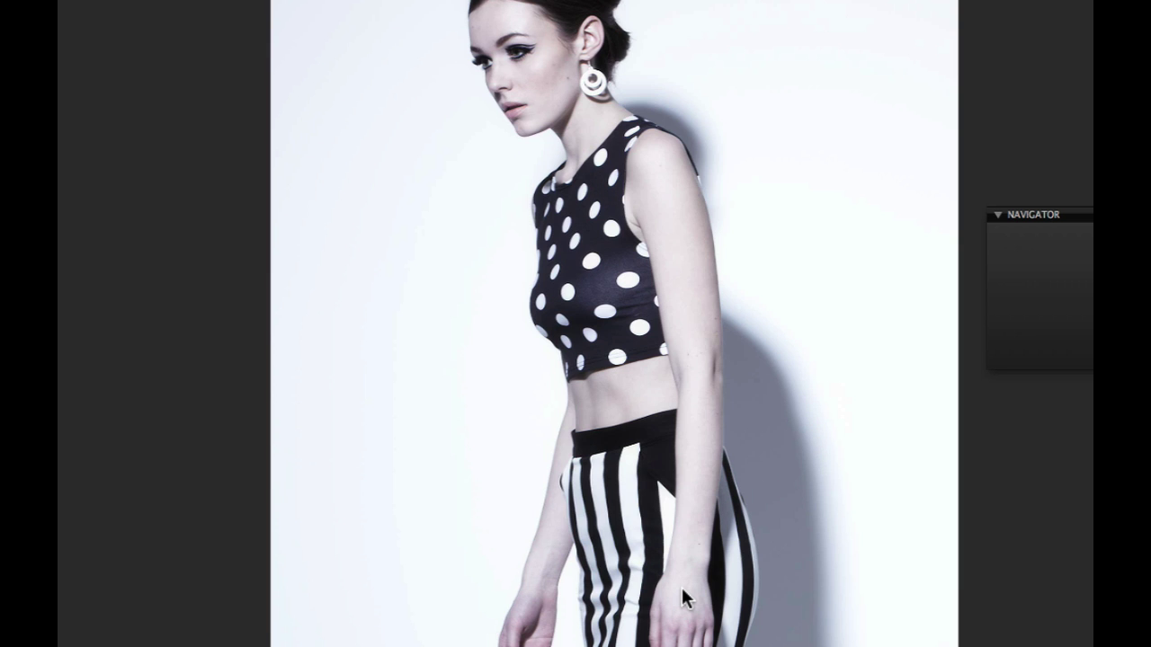